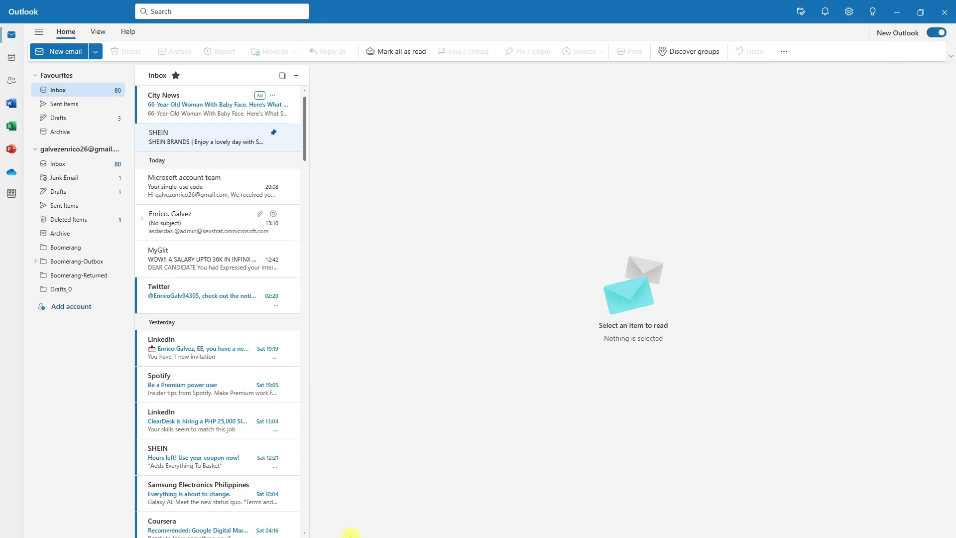
Look through the messages in the inbox list.
scroll(231, 314, "down", 3)
scroll(229, 315, "up", 3)
scroll(236, 318, "down", 3)
scroll(235, 320, "up", 3)
scroll(236, 318, "down", 4)
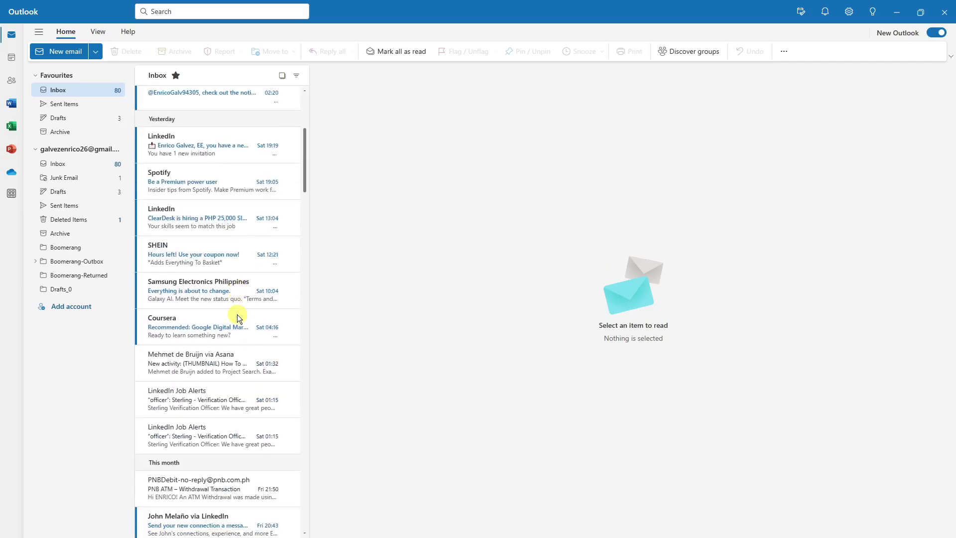
scroll(234, 314, "up", 3)
scroll(219, 205, "down", 1)
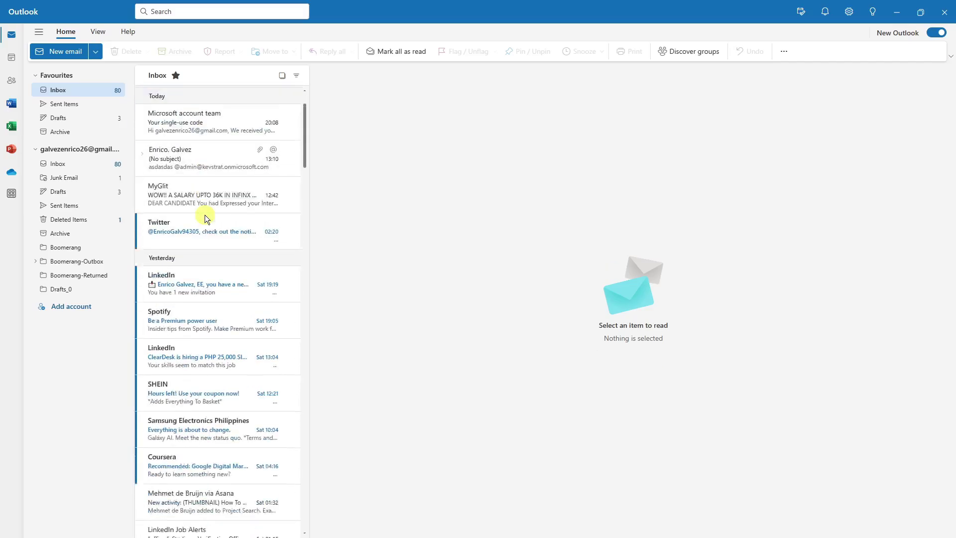
scroll(205, 213, "up", 2)
scroll(227, 200, "down", 4)
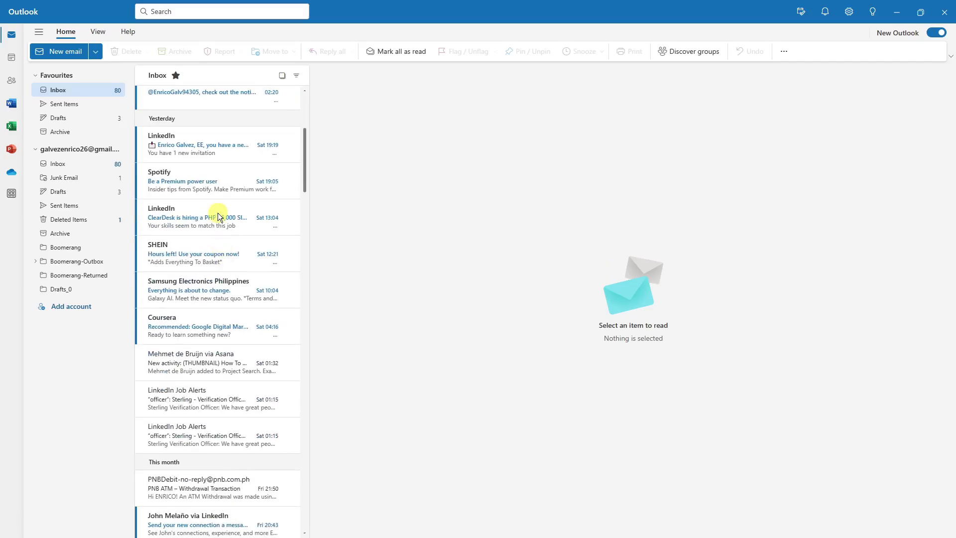
Pin the Spotify email "Be a Premium power user" in the inbox and open it.
left_click(217, 179)
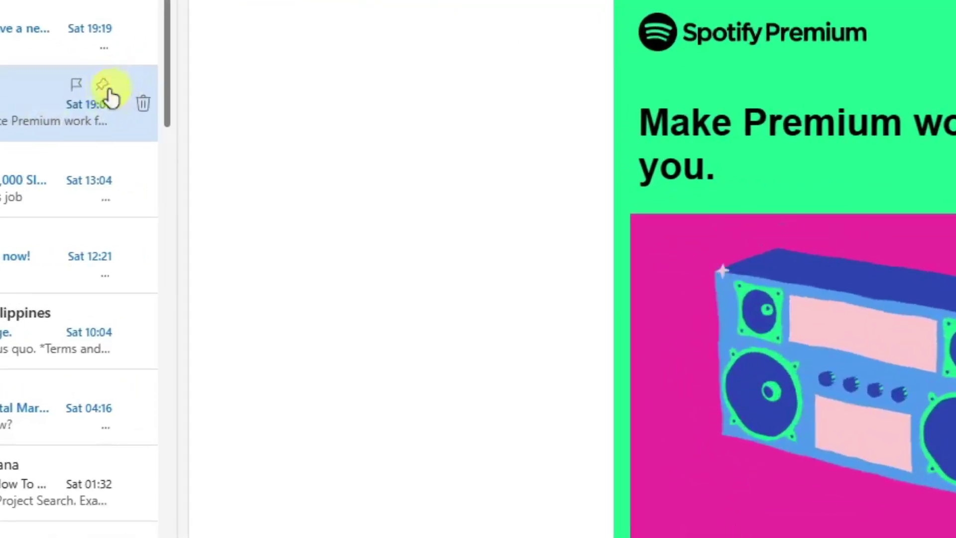
left_click(273, 172)
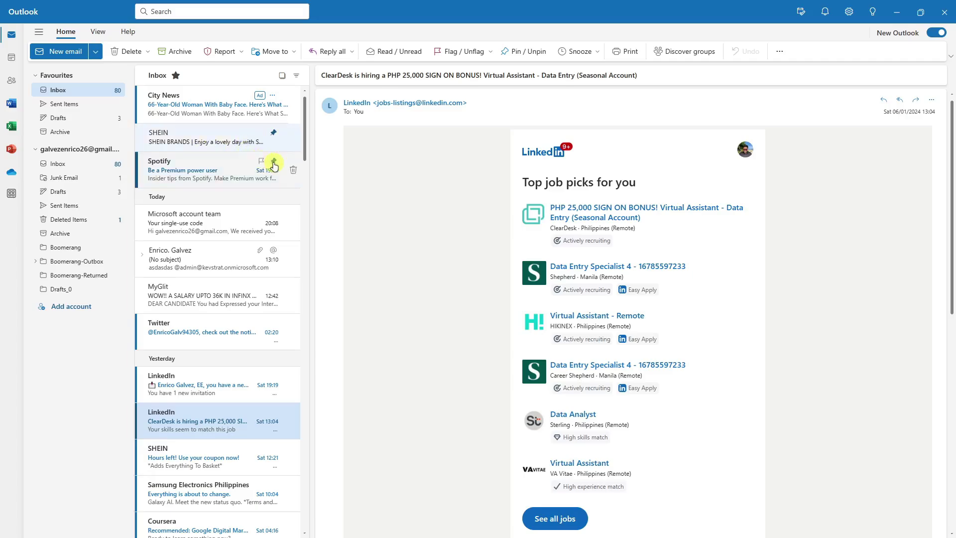
left_click(183, 168)
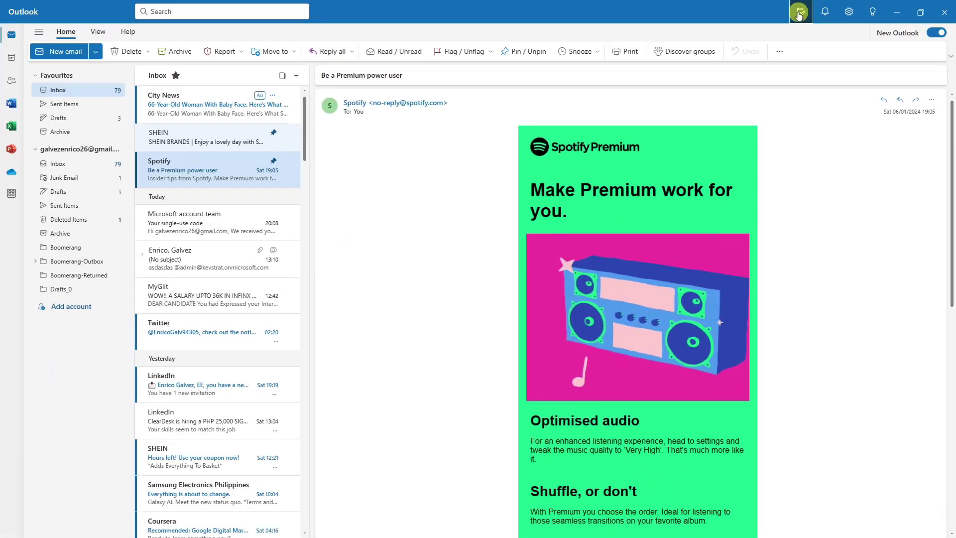
Show the calendar beside the mail and create a 21:00–21:30 meeting on 7 January from the pinned Spotify email.
left_click(708, 24)
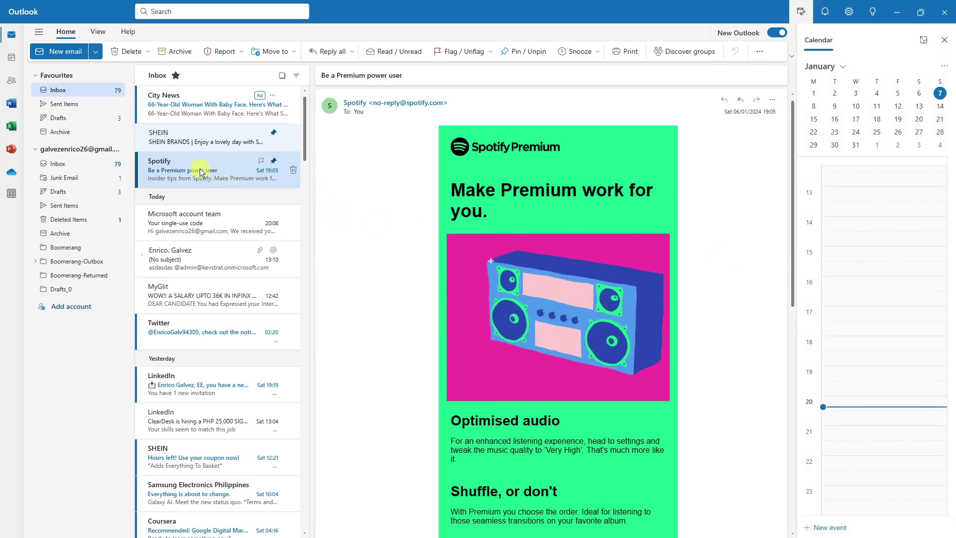
left_click_drag(198, 167, 865, 235)
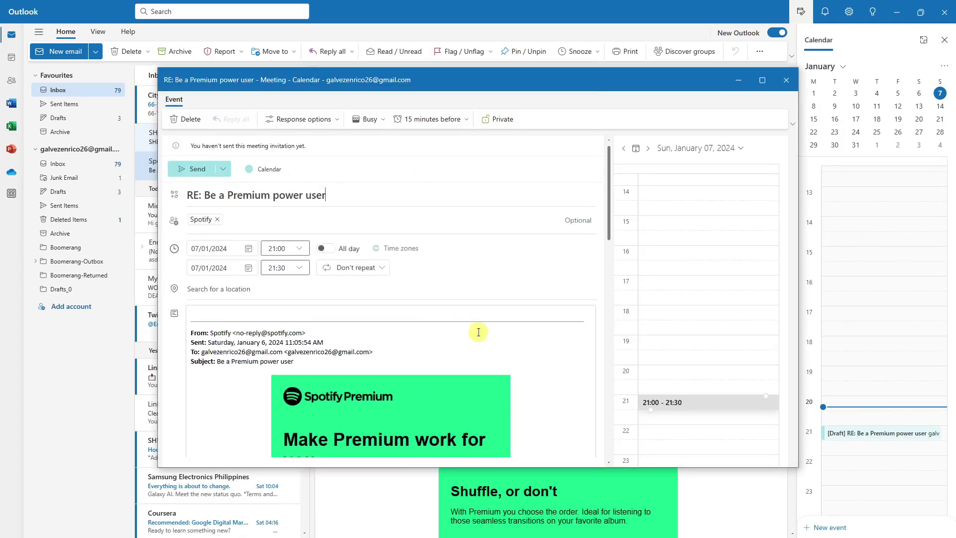
scroll(484, 304, "down", 5)
scroll(489, 299, "up", 5)
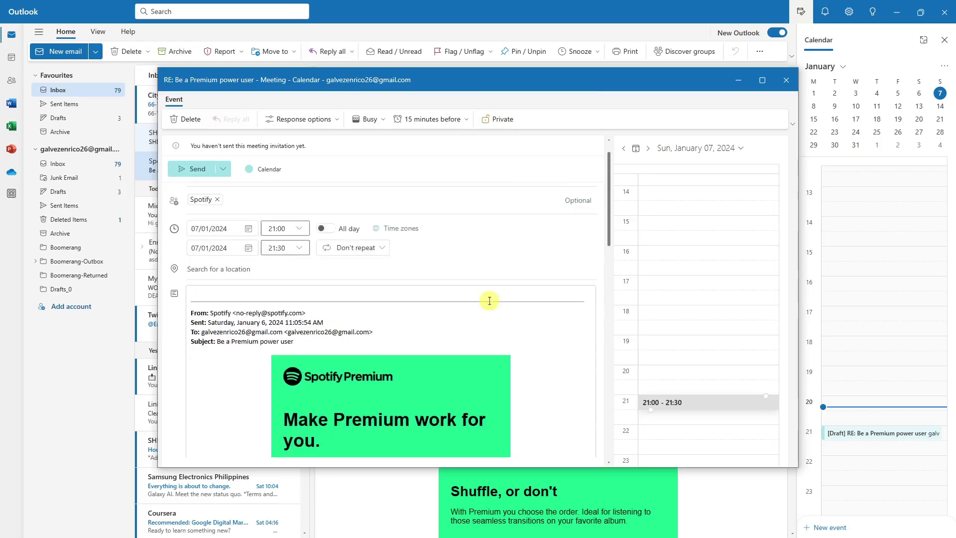
Invite two suggested contacts to the meeting besides Spotify, replacing the second one with a different suggested contact.
left_click(271, 217)
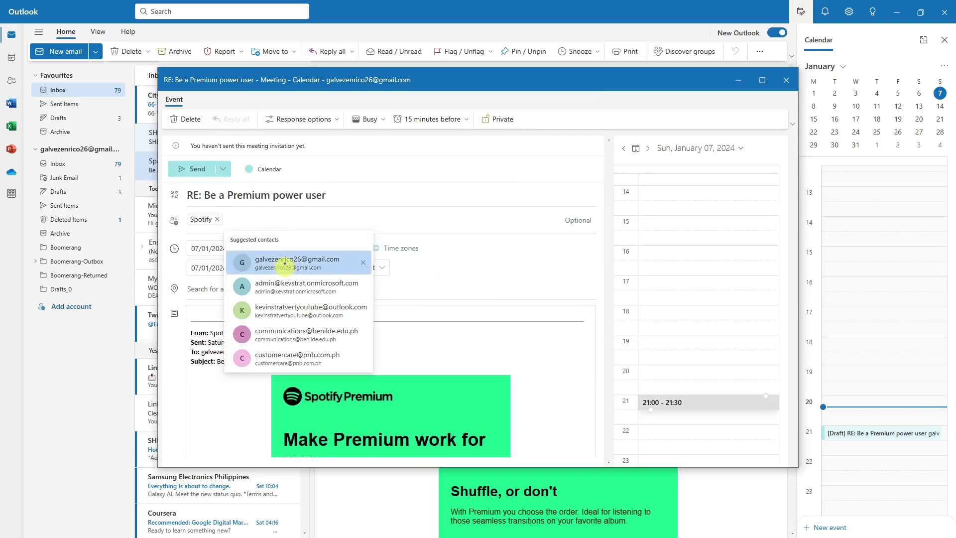
left_click(264, 256)
left_click(361, 223)
left_click(371, 262)
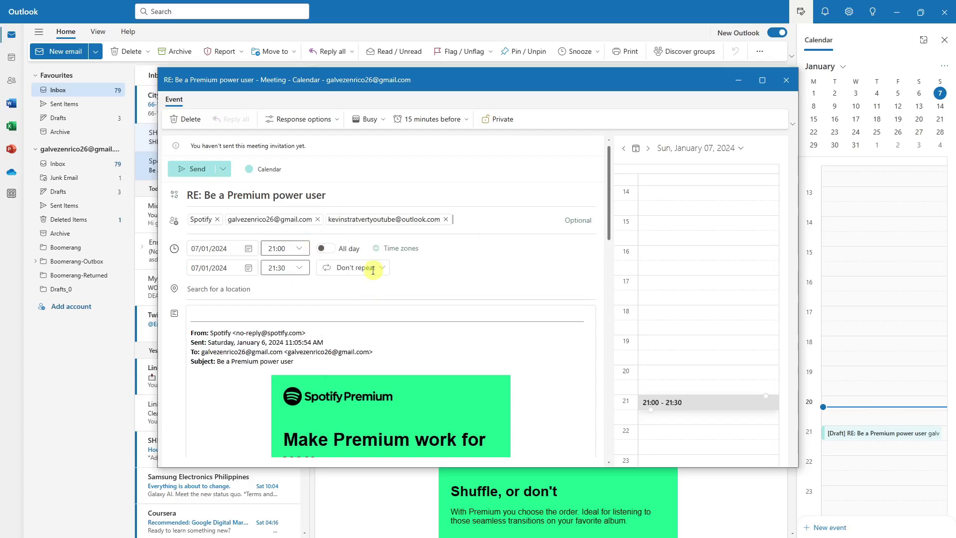
left_click(441, 219)
left_click(410, 220)
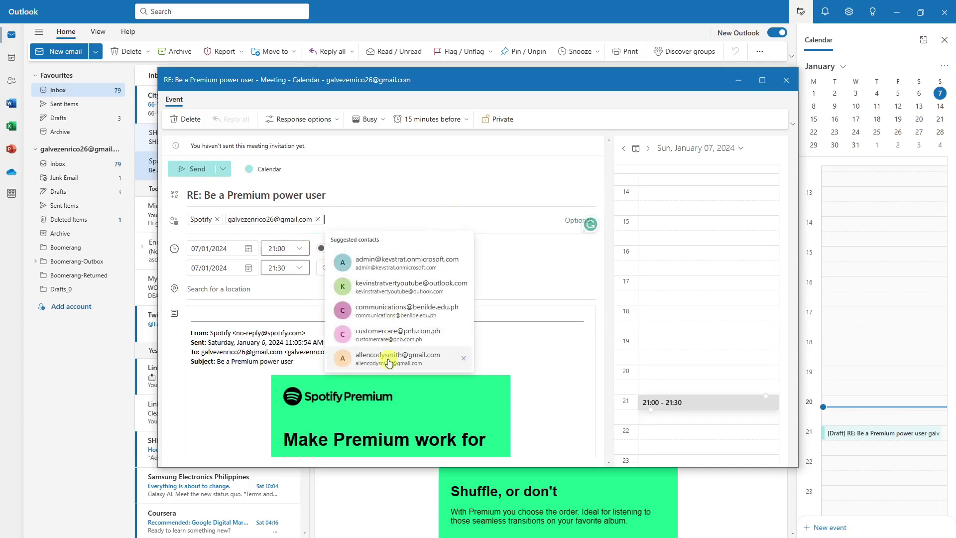
key("Return")
scroll(468, 285, "down", 2)
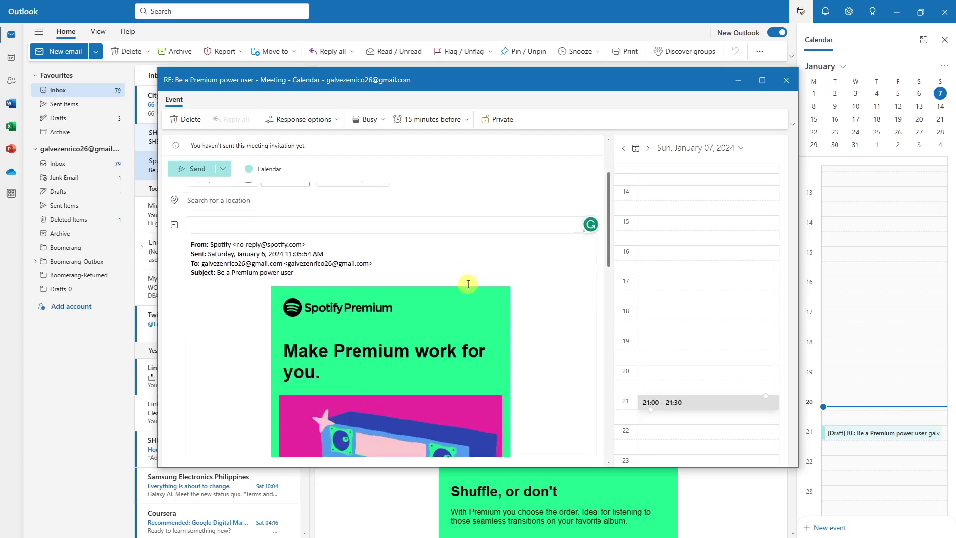
scroll(468, 284, "up", 2)
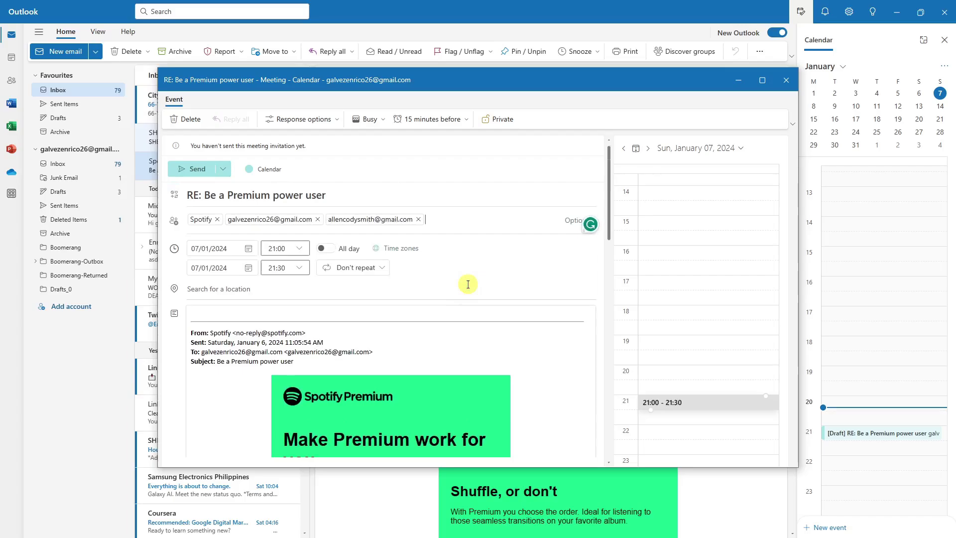
Review the email content copied into the meeting and examine its response, reminder and send options.
scroll(468, 285, "down", 10)
left_click(490, 335)
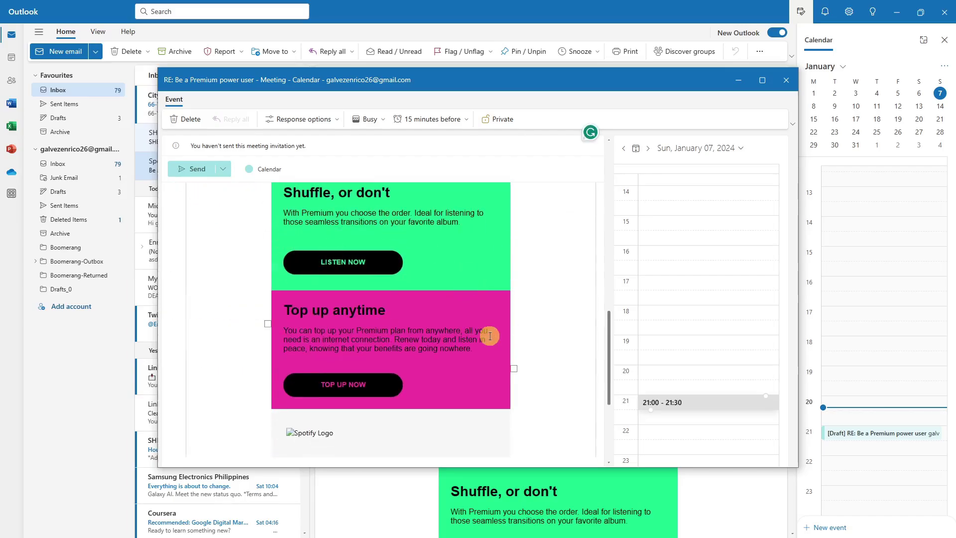
scroll(490, 336, "down", 3)
scroll(366, 365, "up", 15)
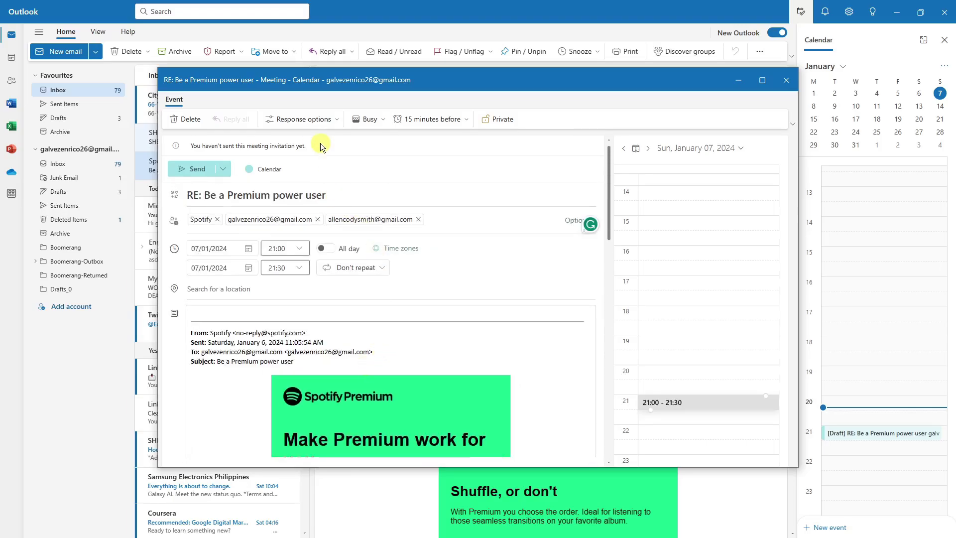
left_click(334, 120)
left_click(334, 120)
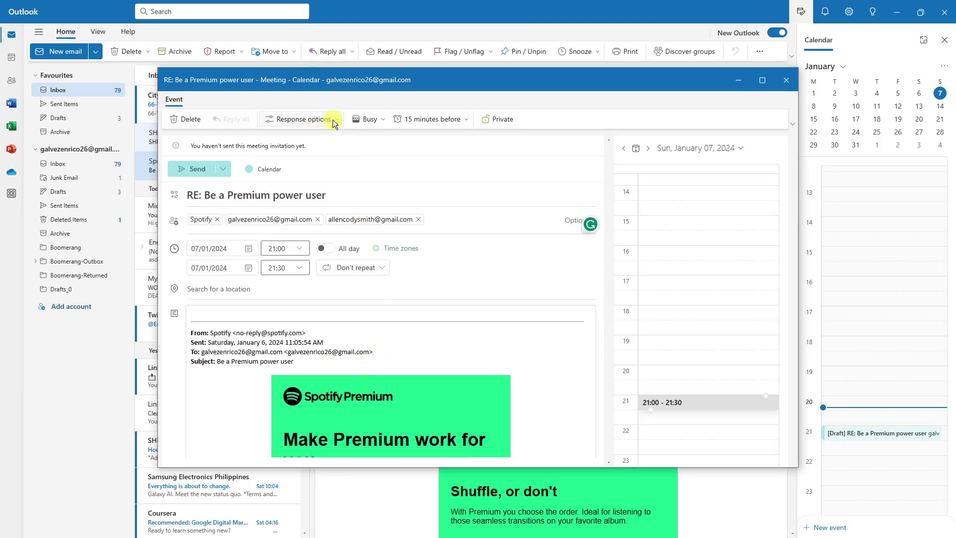
left_click(454, 121)
left_click(454, 121)
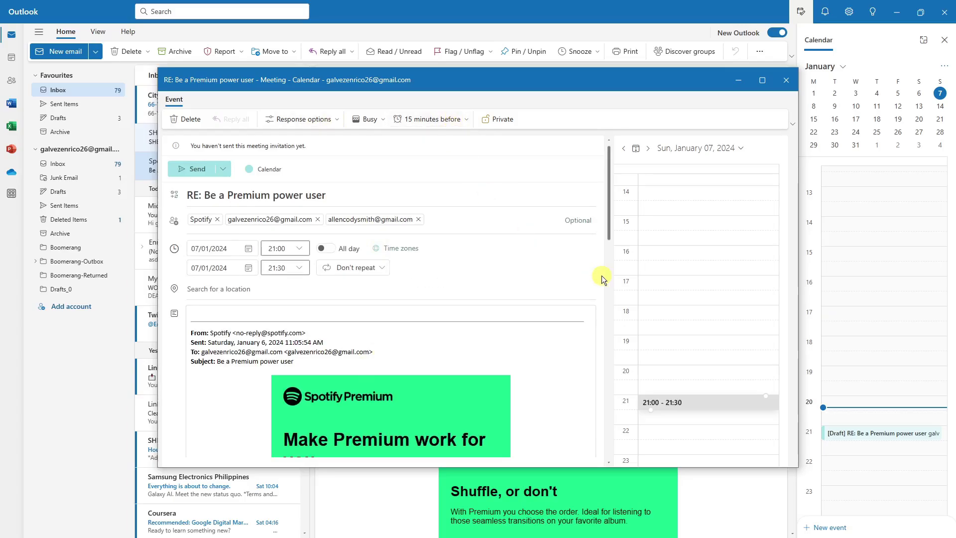
scroll(561, 259, "down", 1)
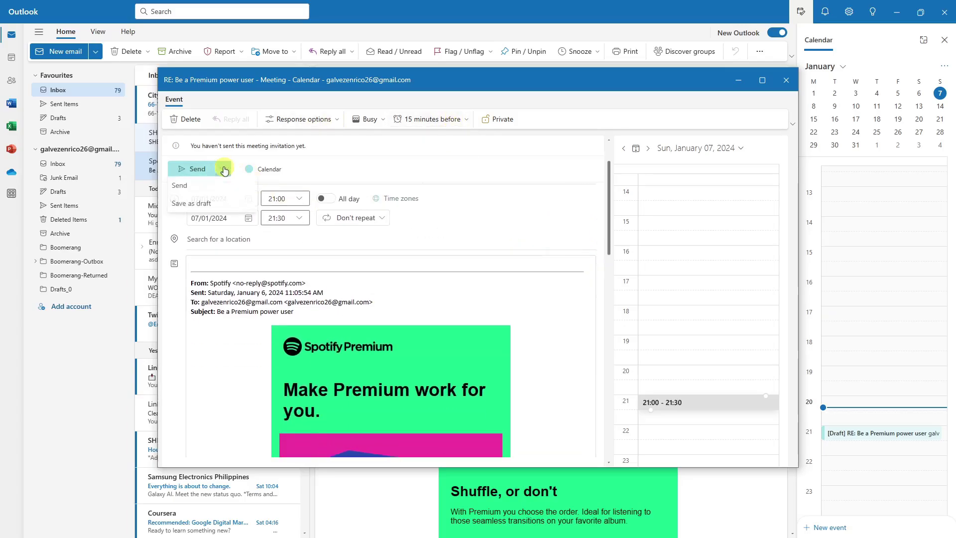
scroll(751, 348, "down", 1)
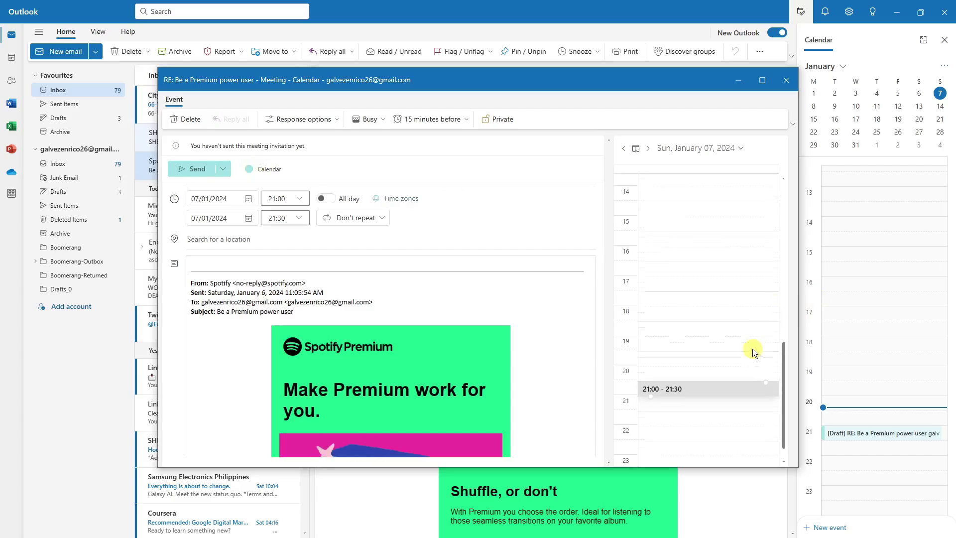
Examine the meeting's start time and repeat choices and the rest of its body.
left_click(371, 348)
scroll(218, 260, "down", 3)
scroll(299, 264, "up", 5)
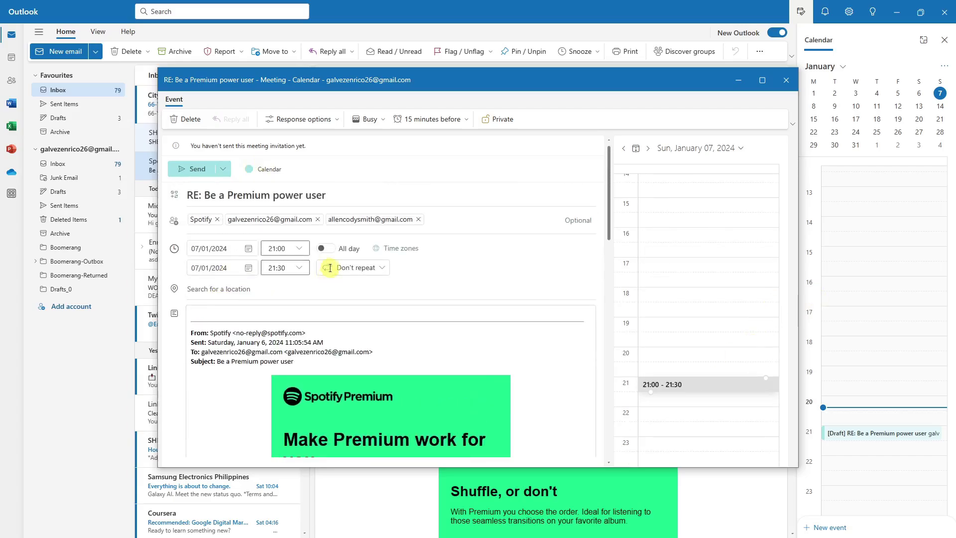
left_click(301, 253)
left_click(300, 253)
left_click(383, 266)
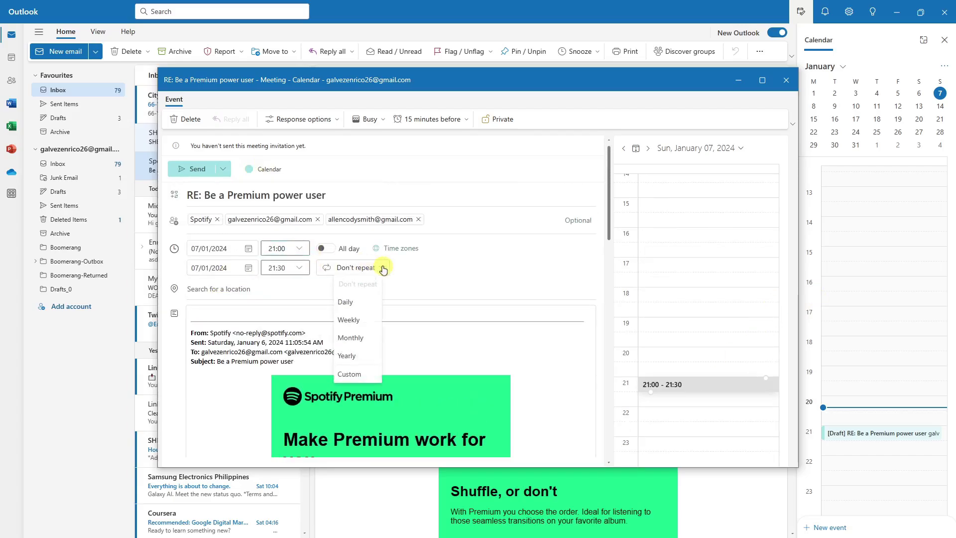
left_click(382, 266)
scroll(518, 268, "down", 15)
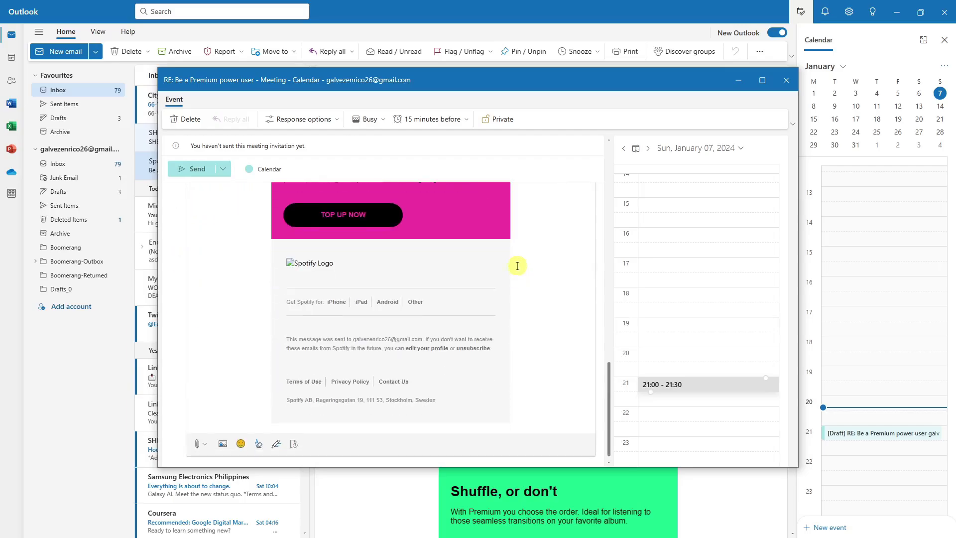
Close the meeting created from the Spotify email and discard its draft.
left_click(787, 81)
left_click(460, 264)
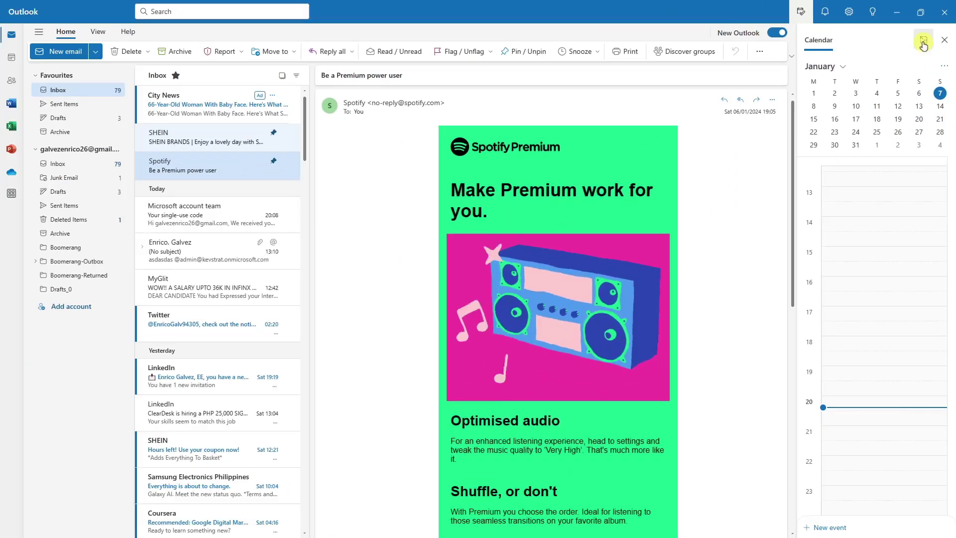
Open the full calendar and browse the holiday and sports calendars available to add.
left_click(923, 44)
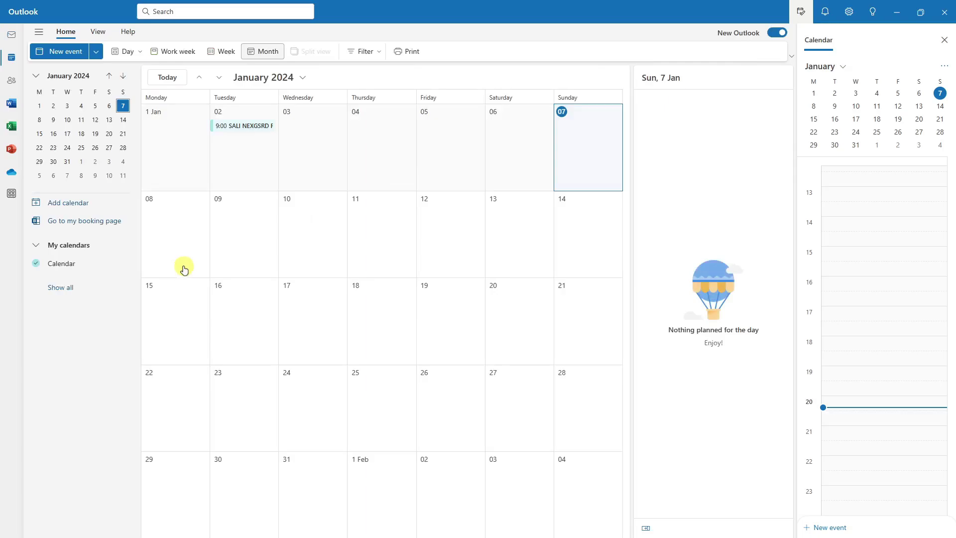
left_click(64, 205)
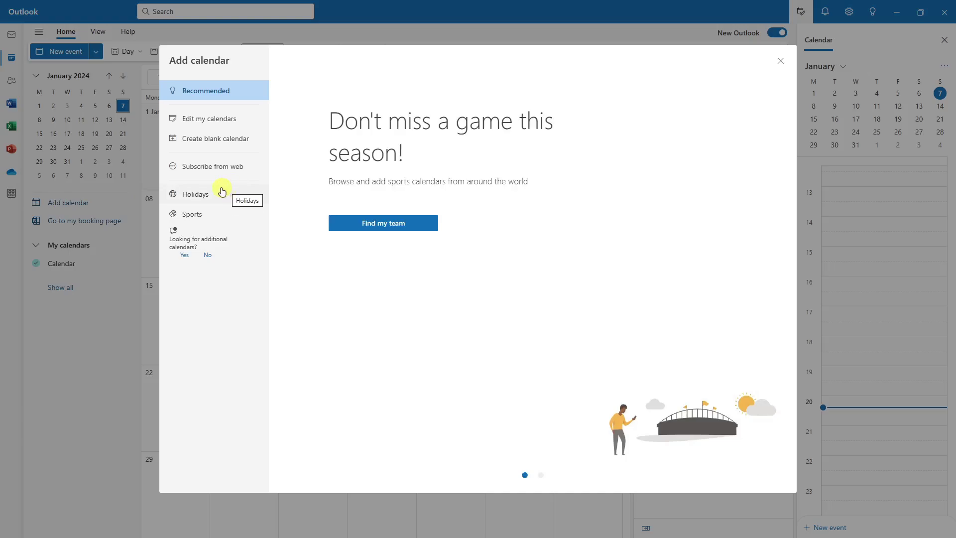
left_click(266, 194)
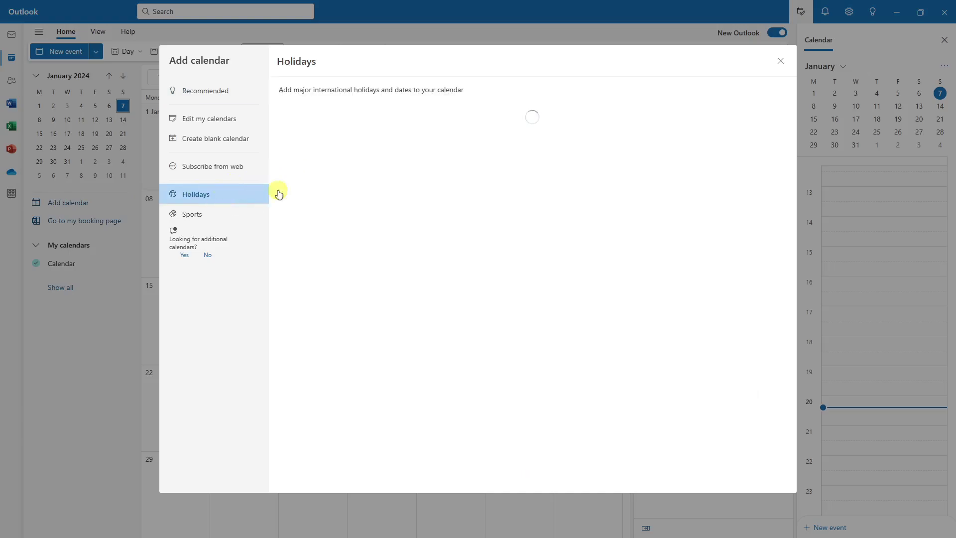
left_click(232, 213)
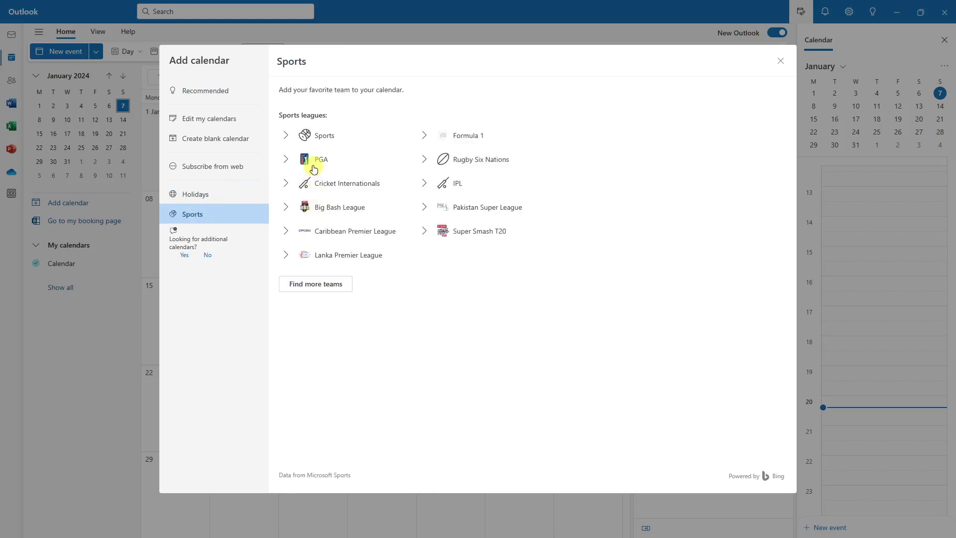
Add the Dallas Mavericks schedule from the NBA teams as a calendar and show the events for 2 January.
left_click(315, 164)
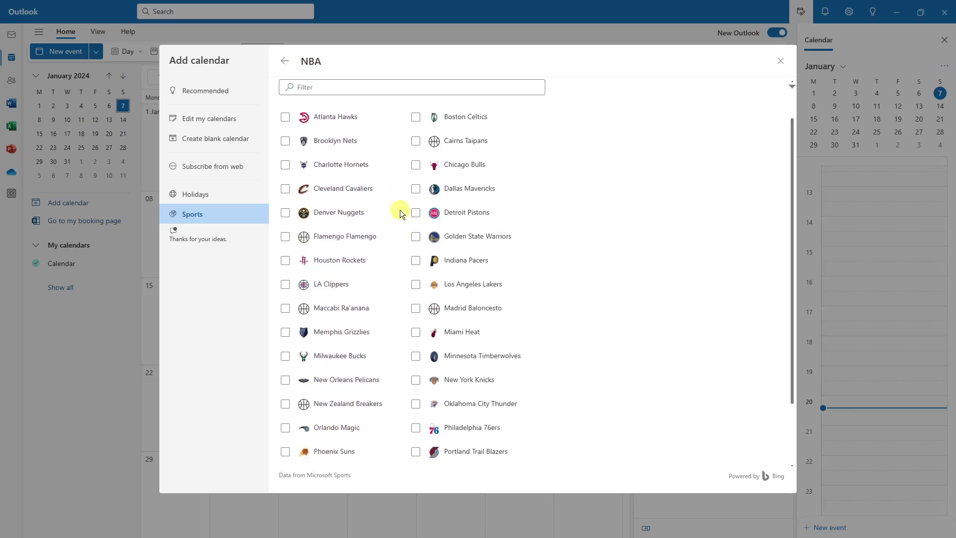
left_click(416, 221)
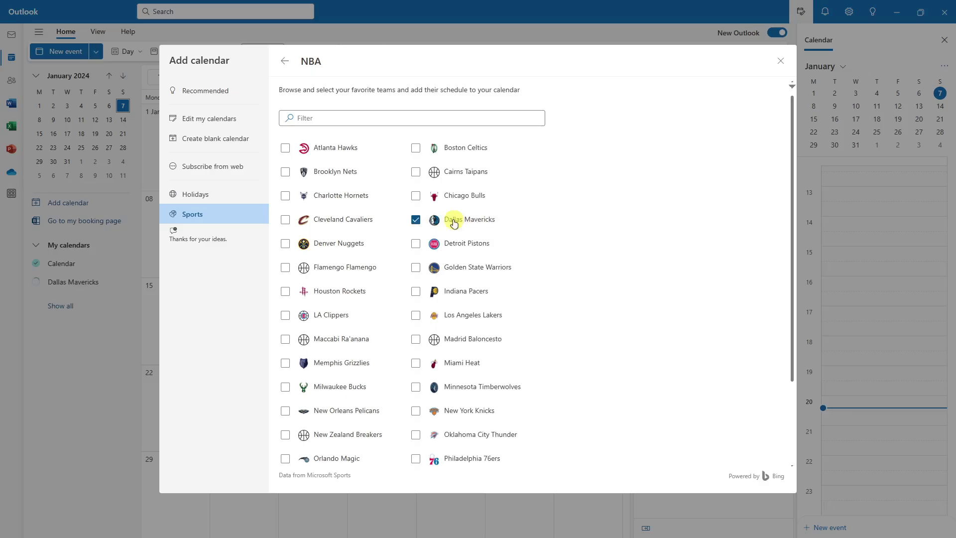
scroll(454, 224, "down", 3)
scroll(463, 299, "up", 5)
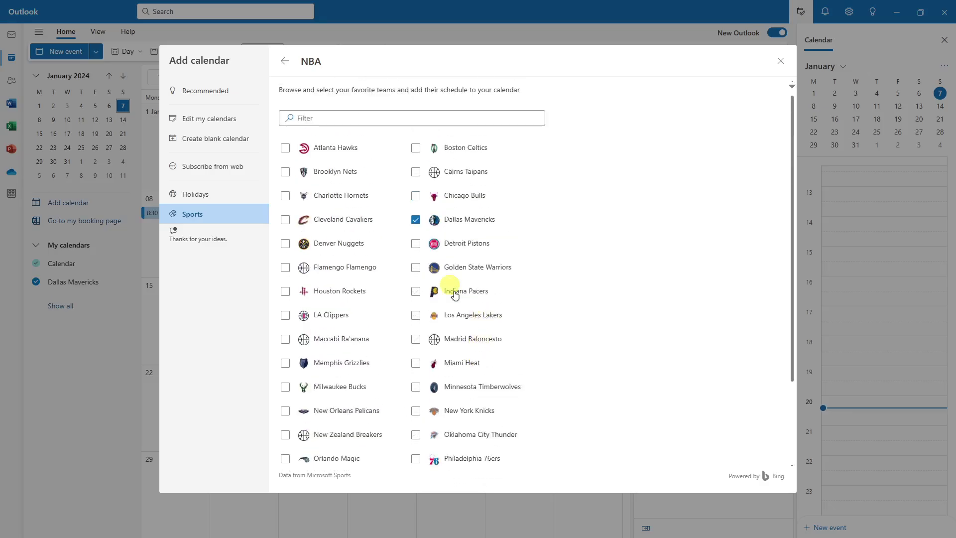
left_click(780, 61)
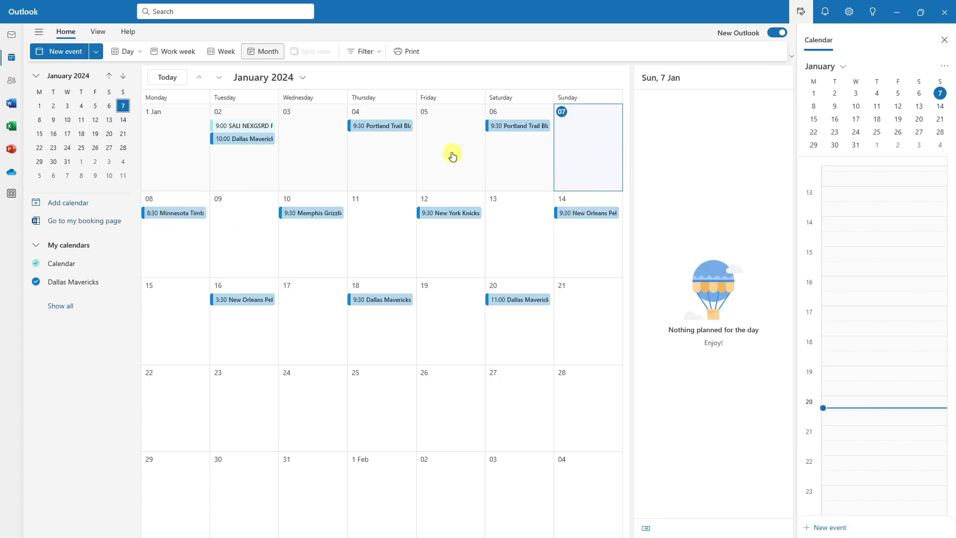
left_click(254, 150)
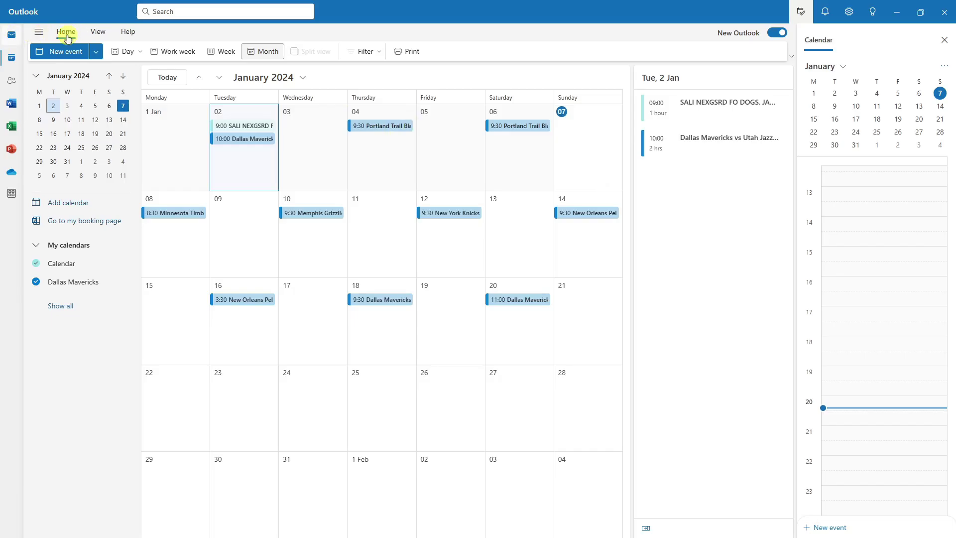
Return to the mailbox, address a new email to the suggested PNB customer care contact and write BAD EMAIL in the body.
key("ctrl+1")
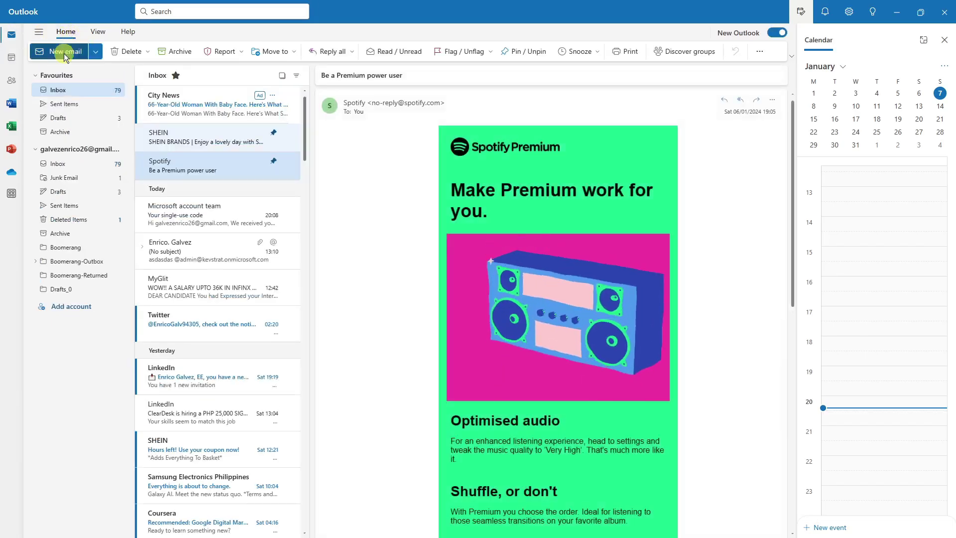
left_click(65, 53)
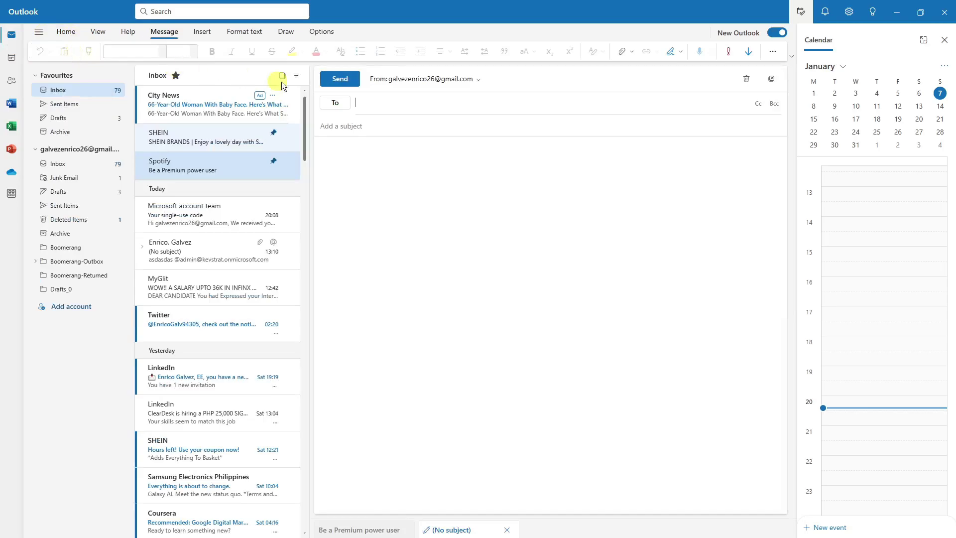
left_click(382, 102)
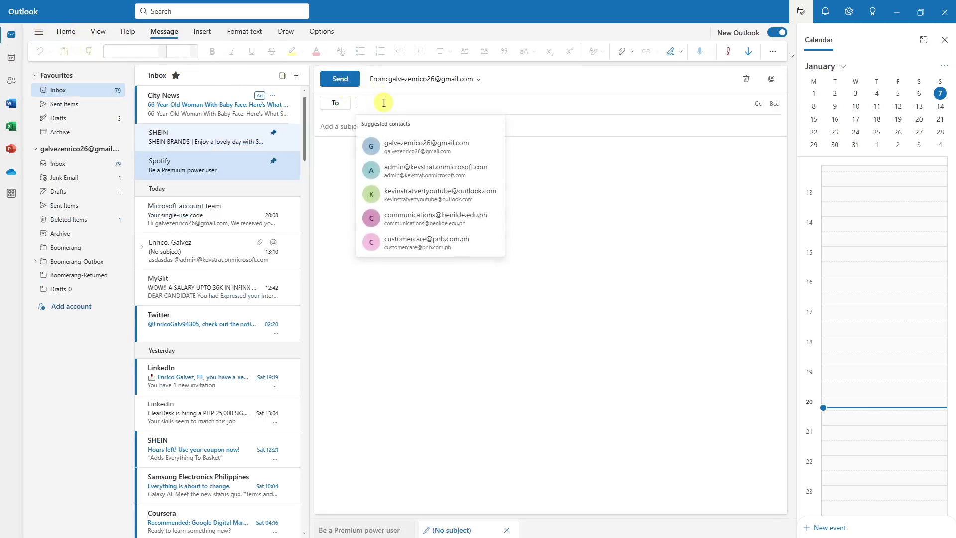
left_click(420, 240)
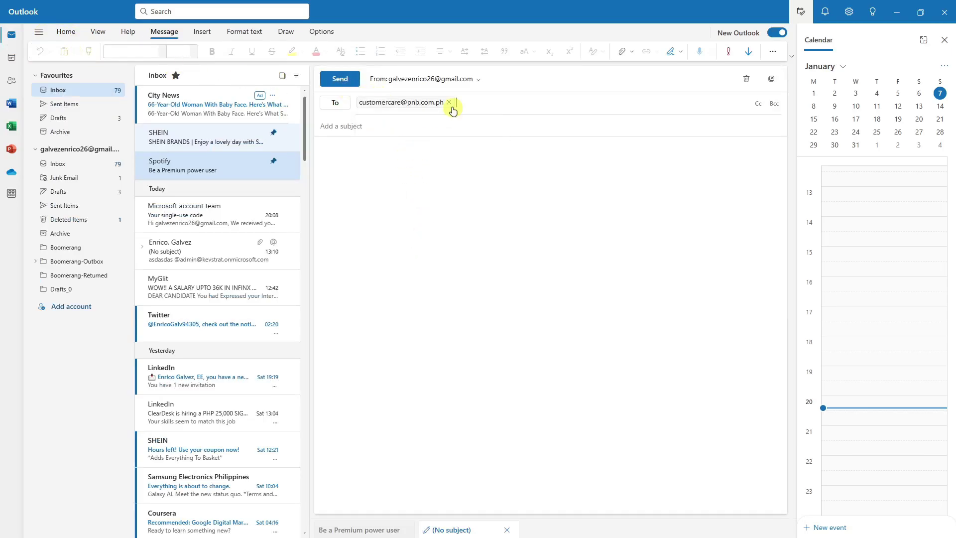
left_click(418, 188)
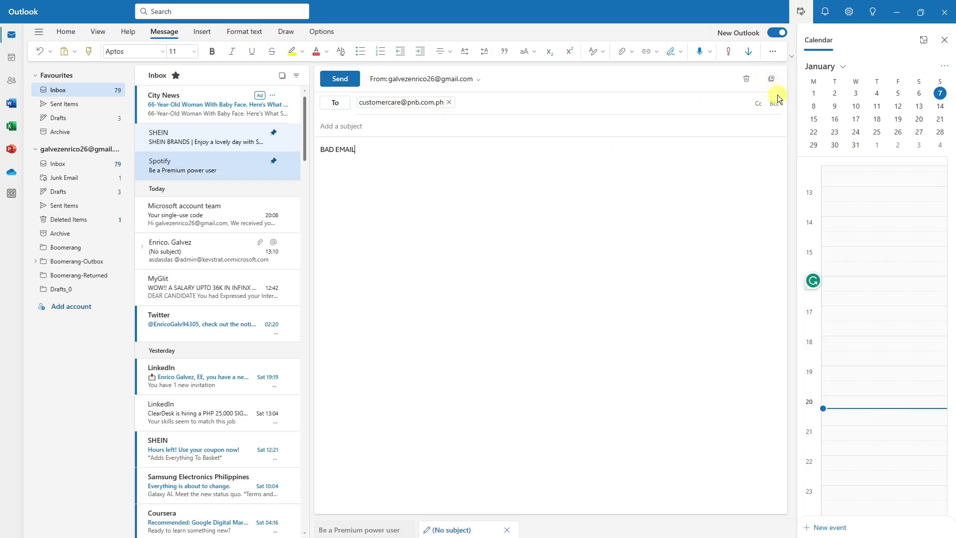
Set the Undo send delay to 10 seconds in the email compose and reply settings, and save the change.
left_click(850, 15)
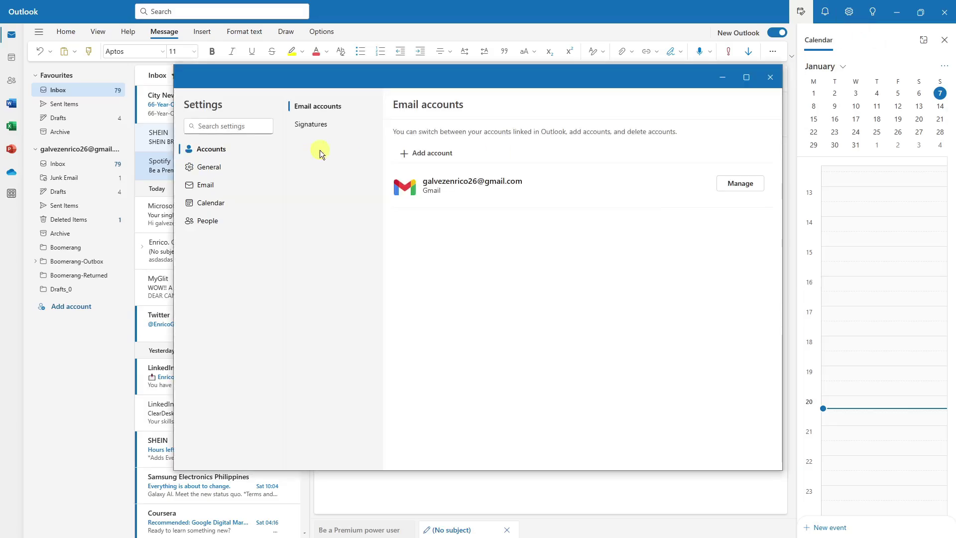
left_click(217, 167)
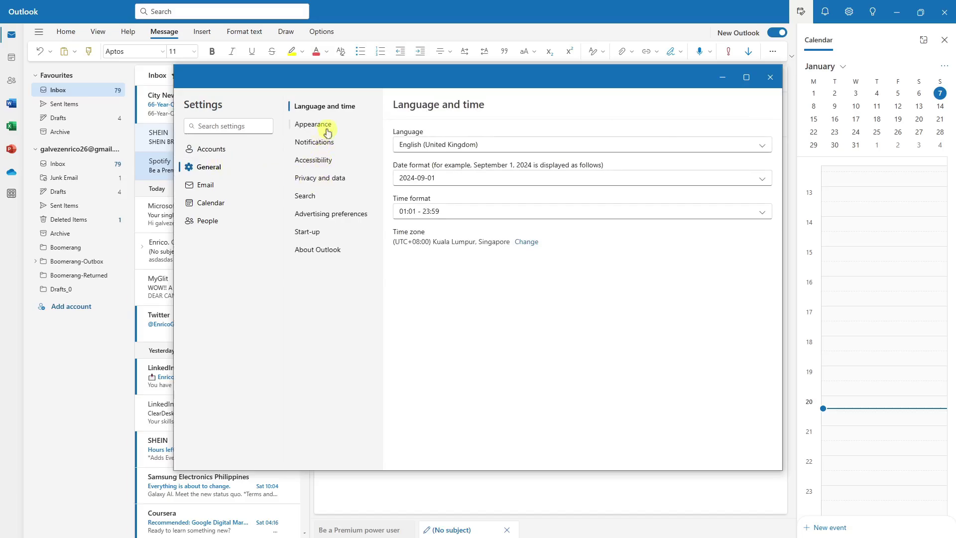
left_click(207, 186)
left_click(327, 130)
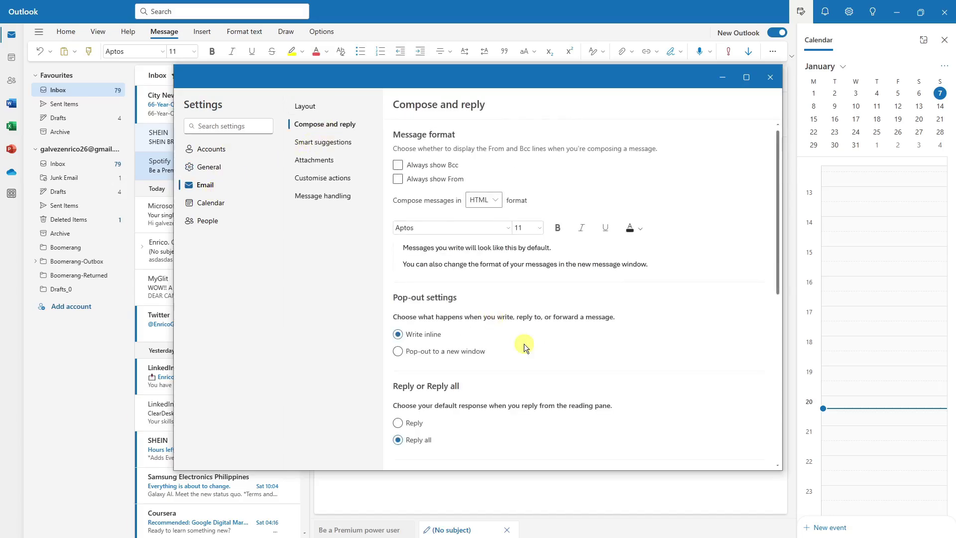
scroll(523, 343, "down", 8)
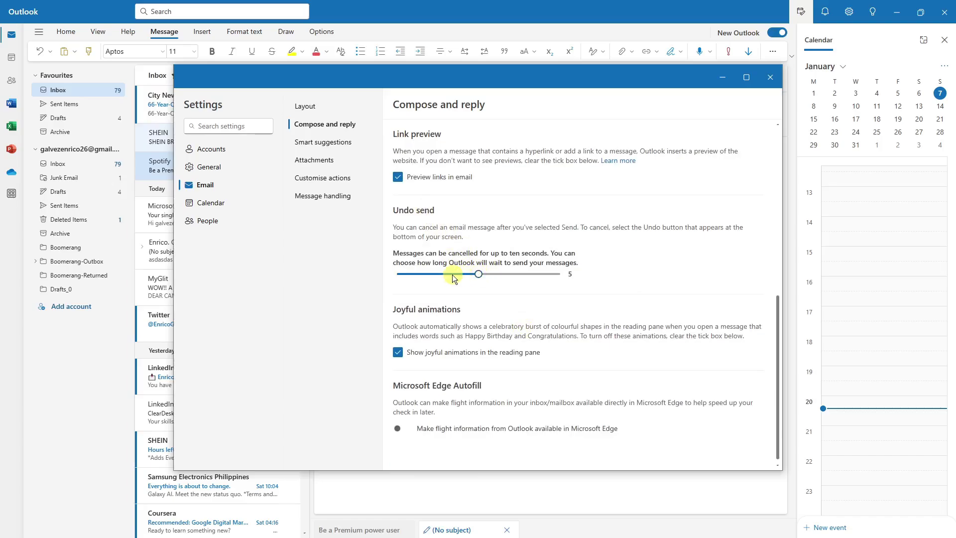
left_click(564, 274)
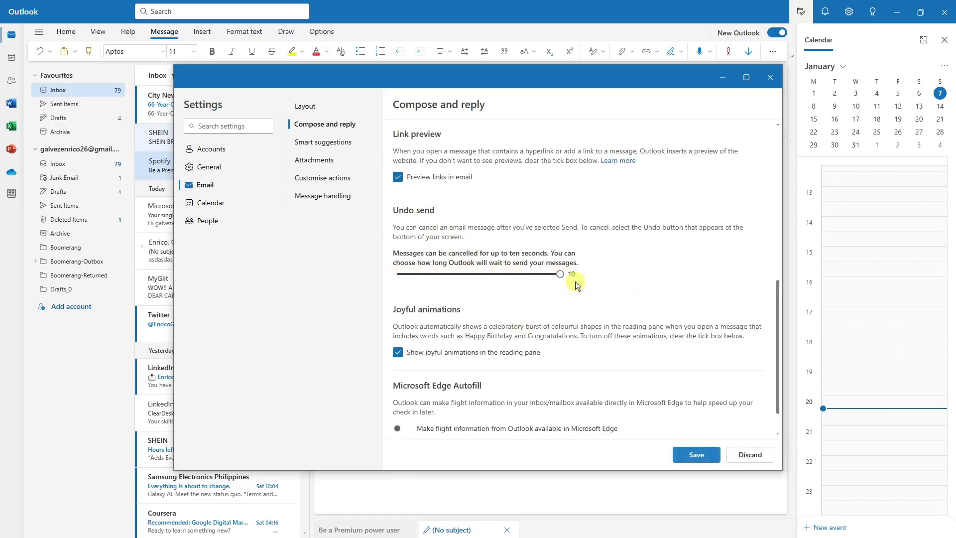
left_click(697, 454)
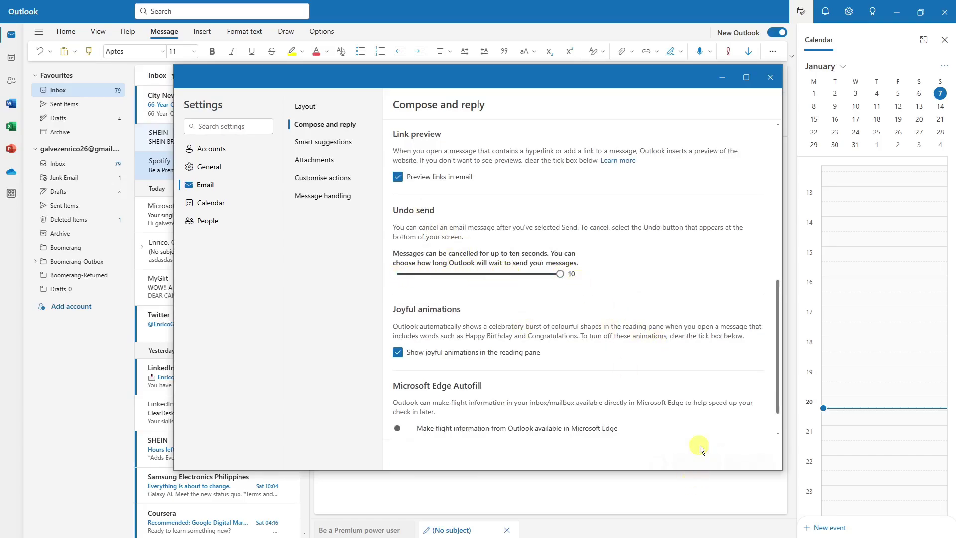
left_click(769, 79)
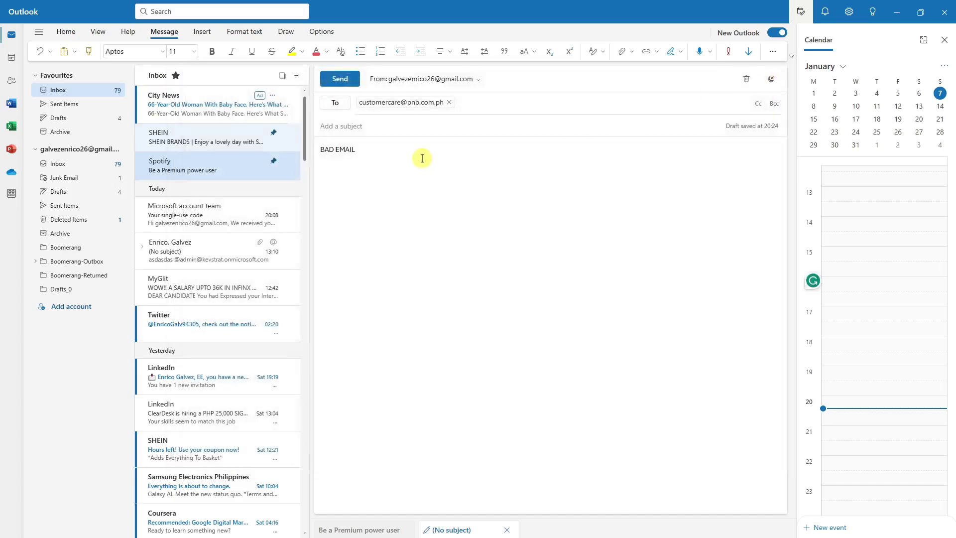
Send the BAD EMAIL message without a subject and cancel its sending during the undo period.
left_click(332, 79)
left_click(472, 298)
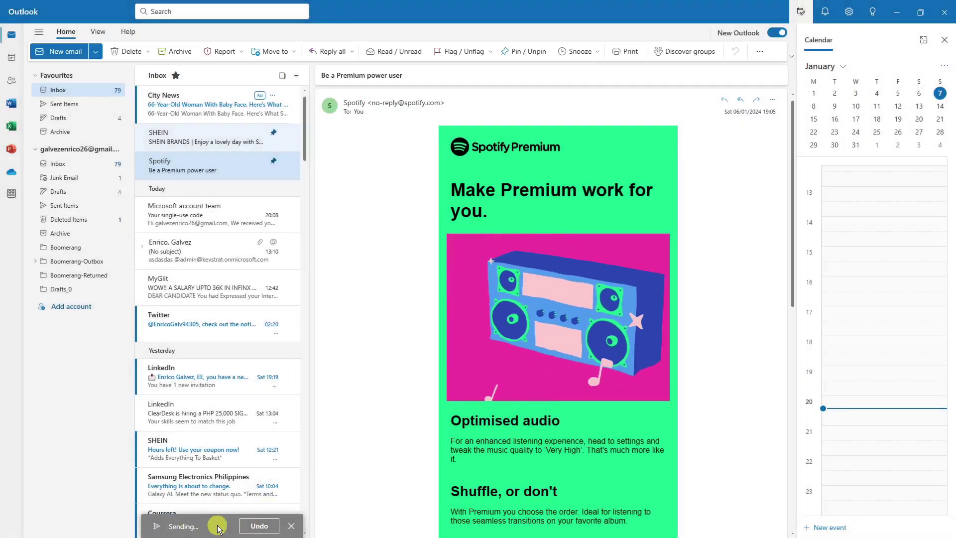
left_click(257, 526)
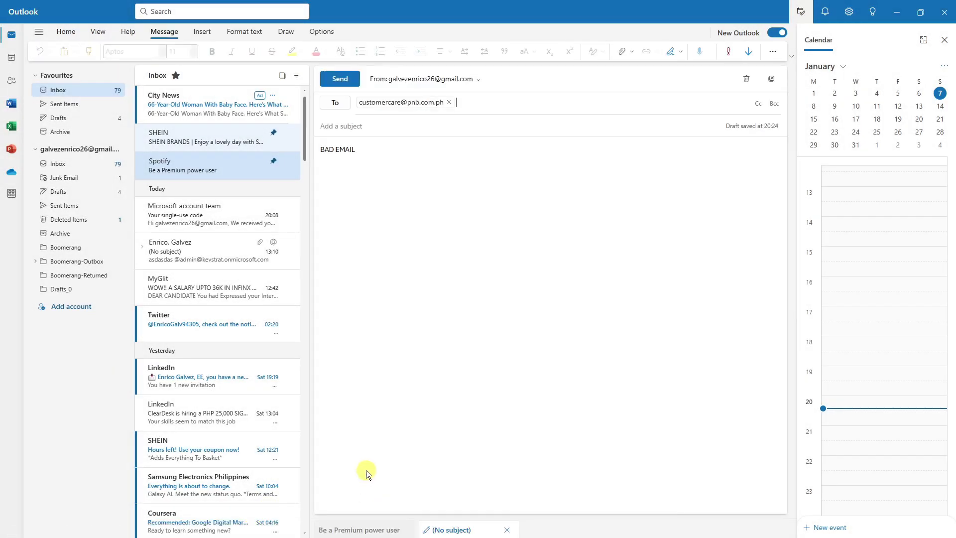
Delete the BAD EMAIL text from the message body and remove the recipient.
left_click_drag(363, 151, 299, 155)
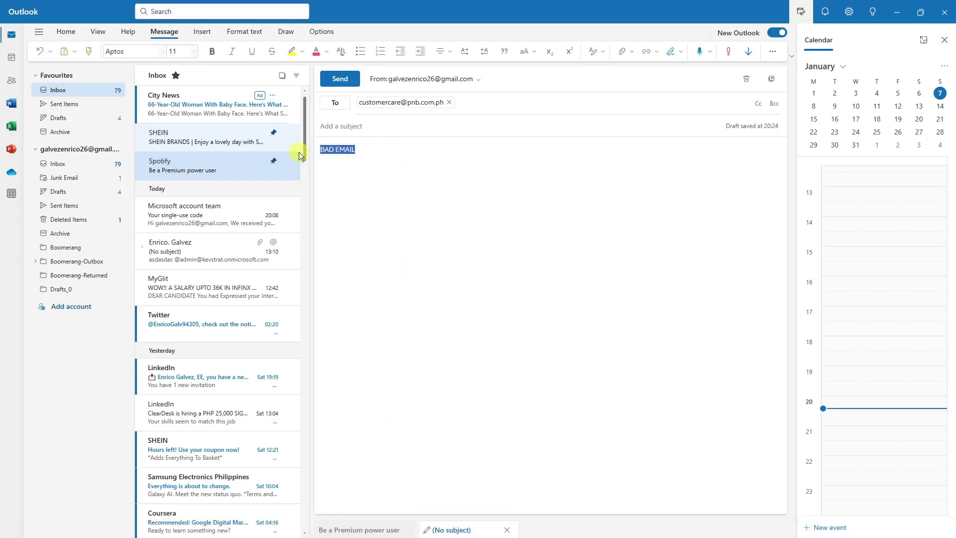
key("BackSpace")
left_click(449, 102)
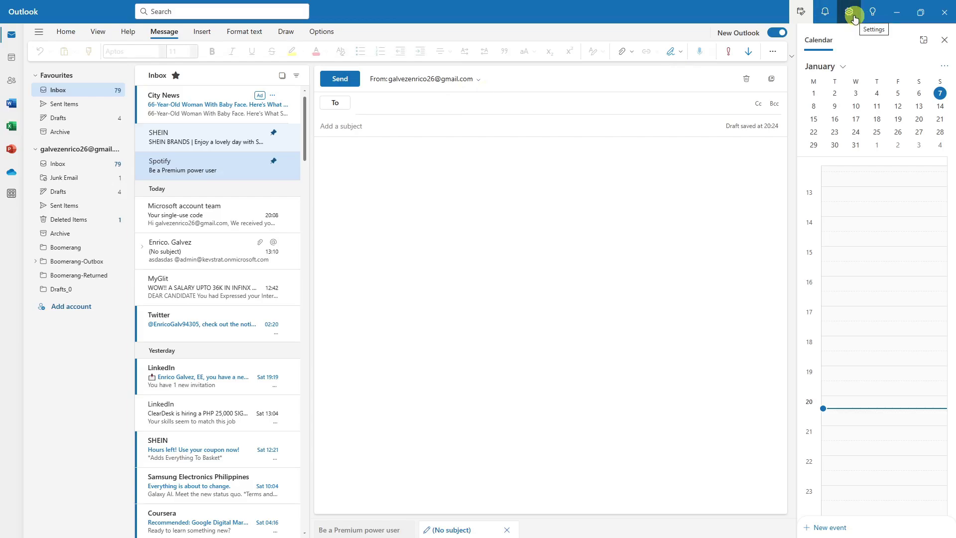
Switch to Outlook on the web in the browser and start a new blank email.
left_click(533, 240)
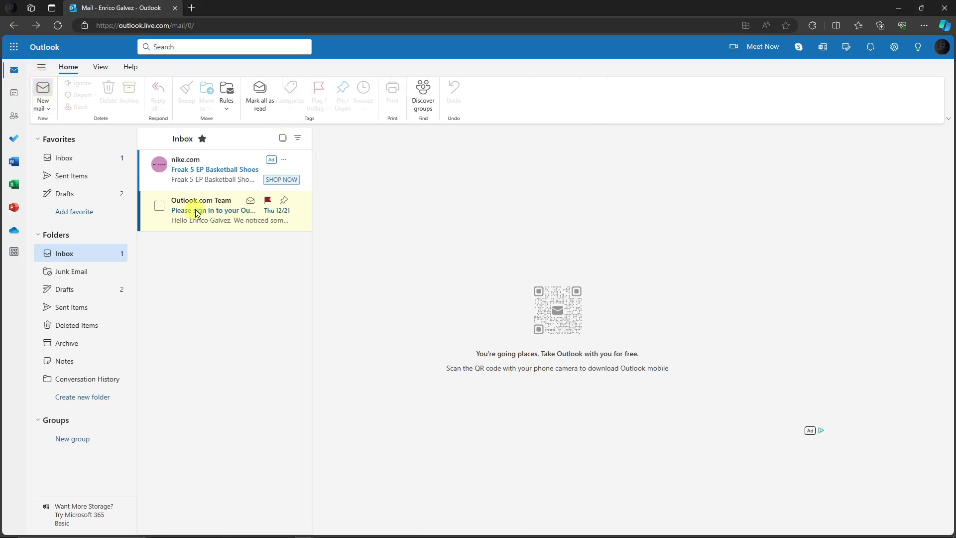
key("n")
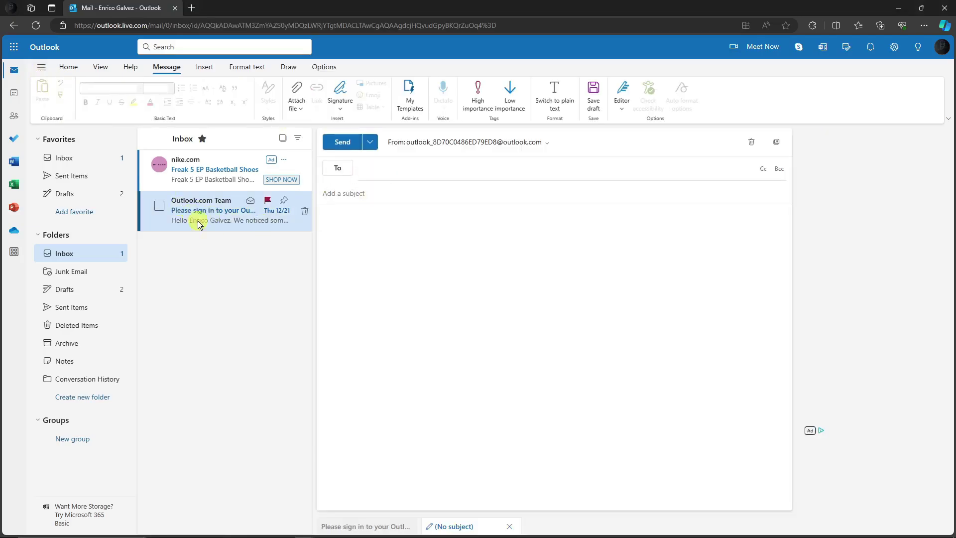
key("Escape")
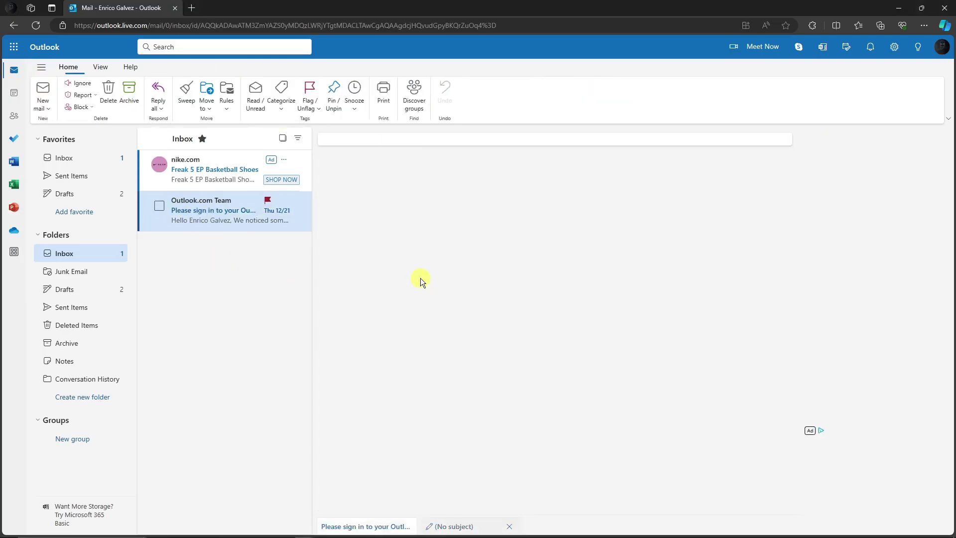
left_click(217, 227)
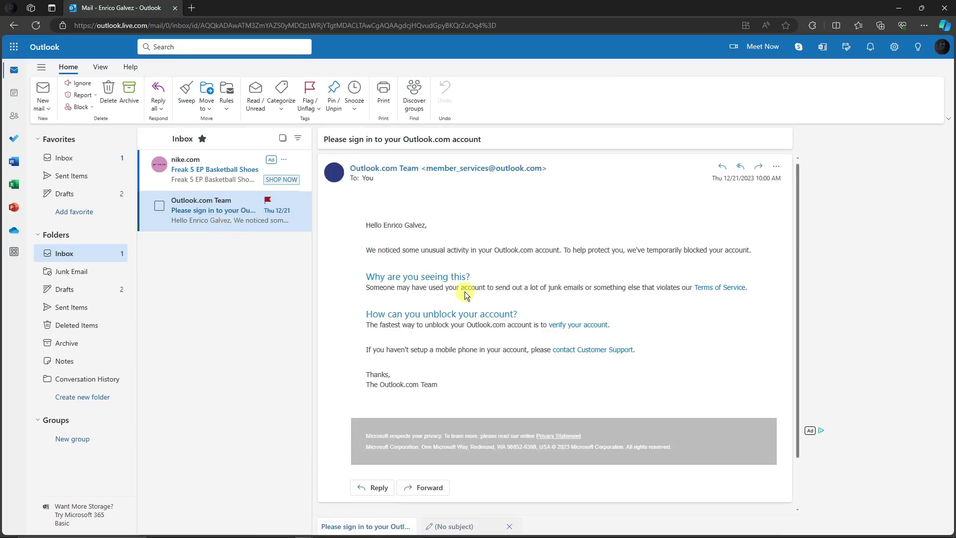
left_click(43, 93)
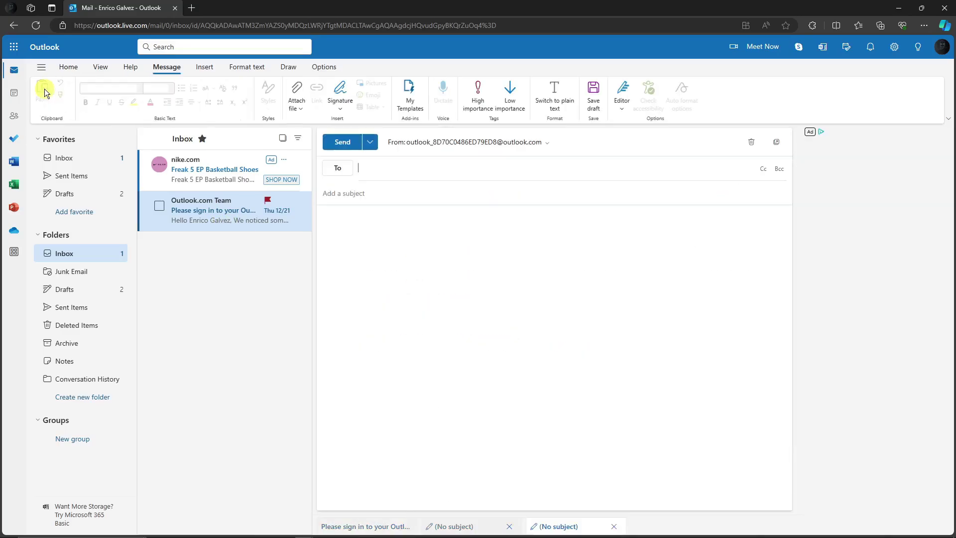
Examine the new email's Schedule send choices, including the custom date and time, and leave the email unscheduled.
left_click(371, 141)
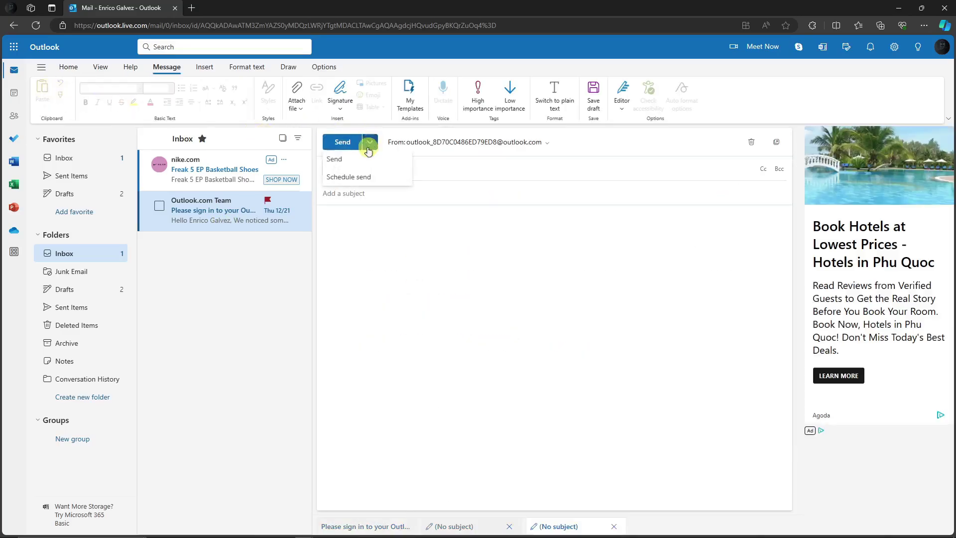
left_click(352, 178)
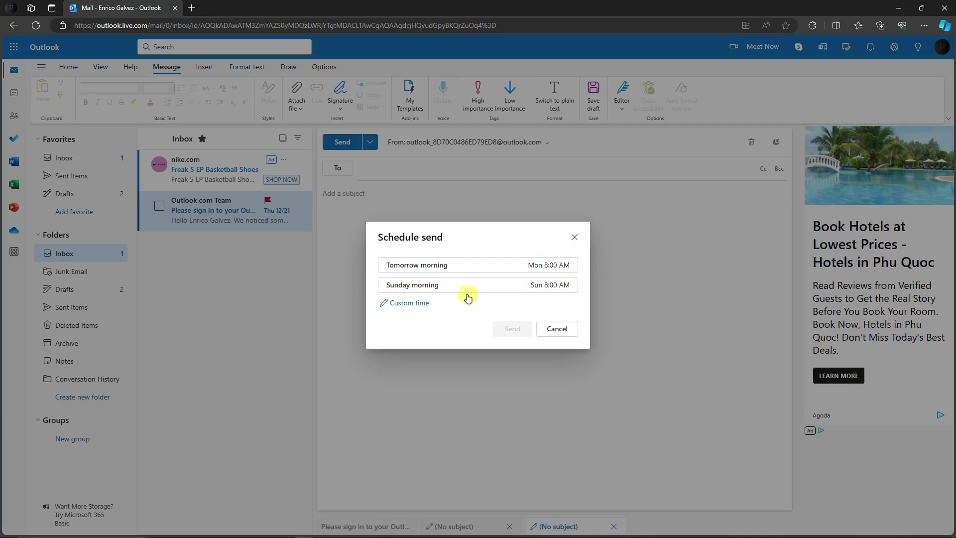
left_click(405, 305)
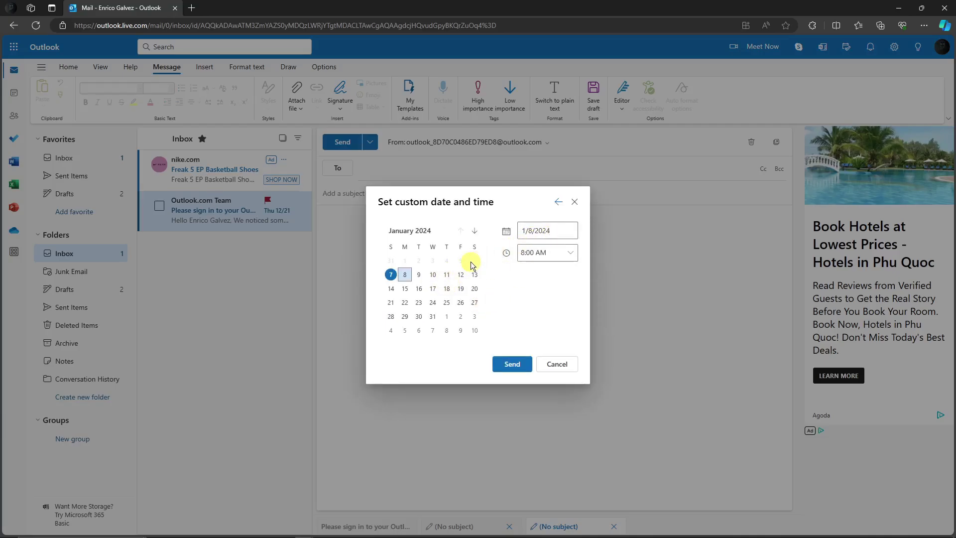
left_click(575, 201)
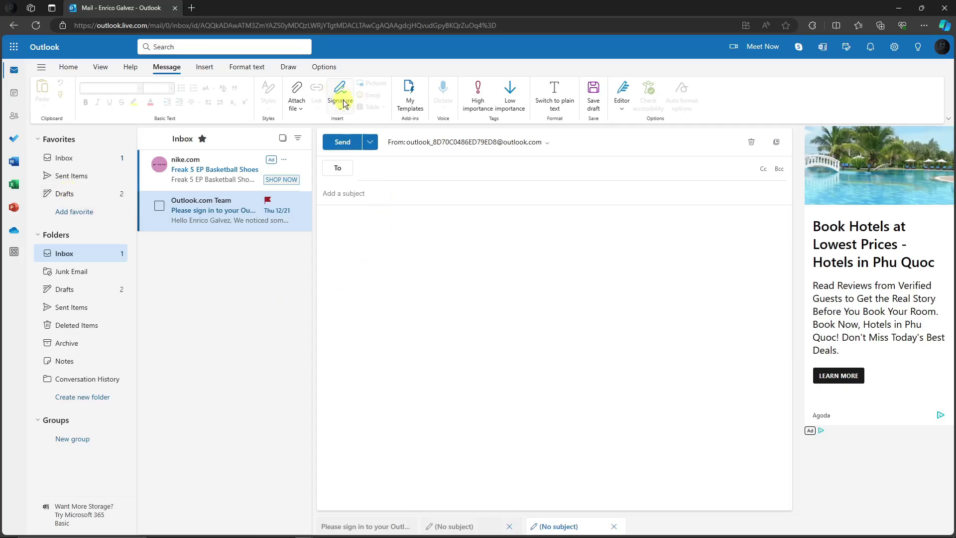
Open the signature settings from the new email and name a new signature Sample.
left_click(422, 271)
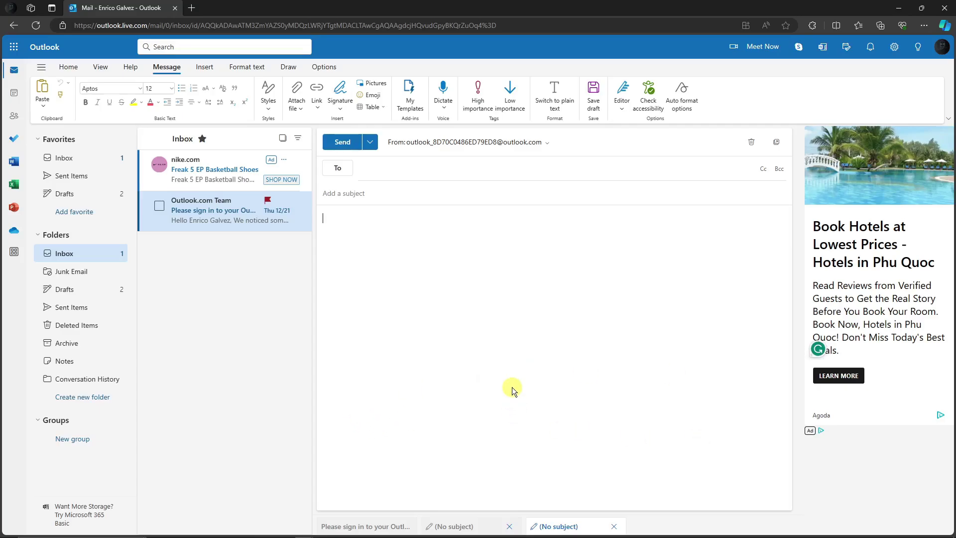
left_click(342, 111)
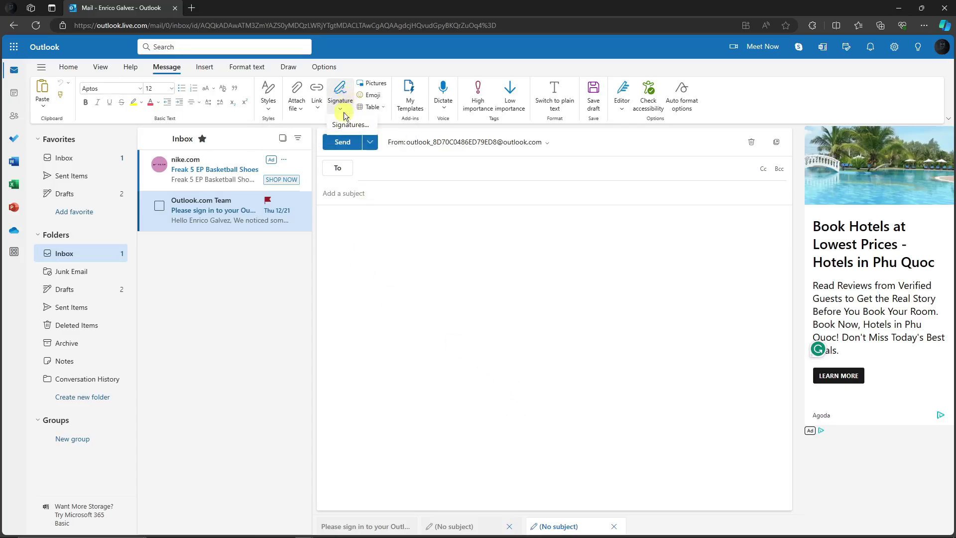
left_click(350, 125)
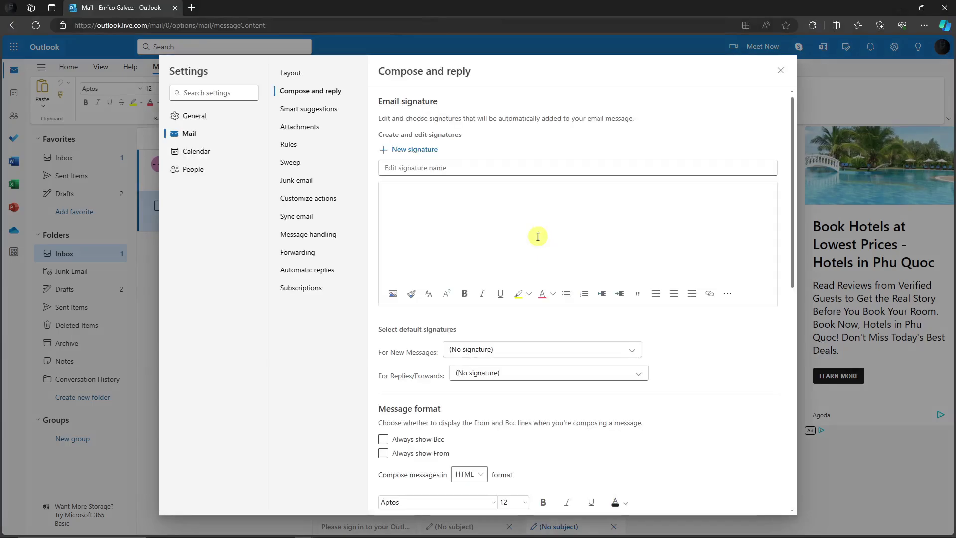
left_click(385, 149)
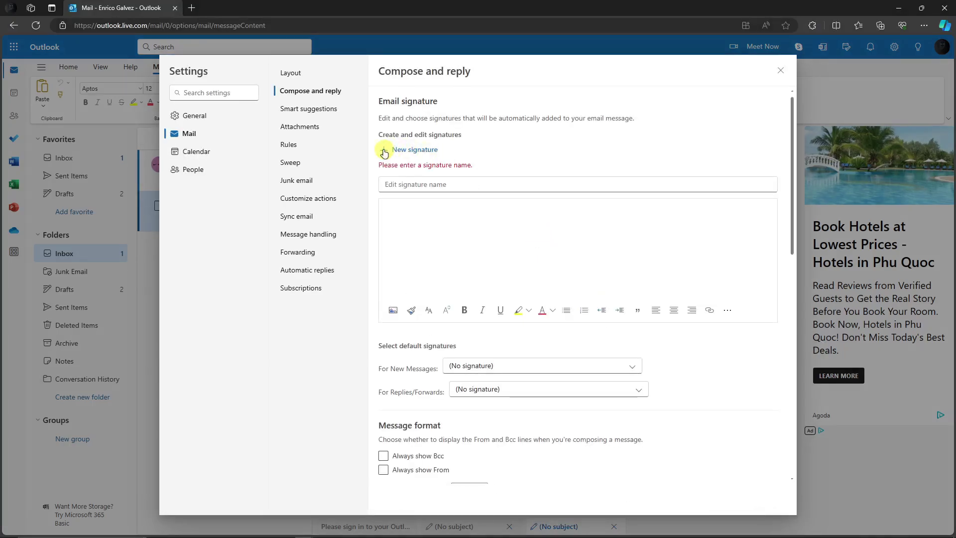
left_click(427, 183)
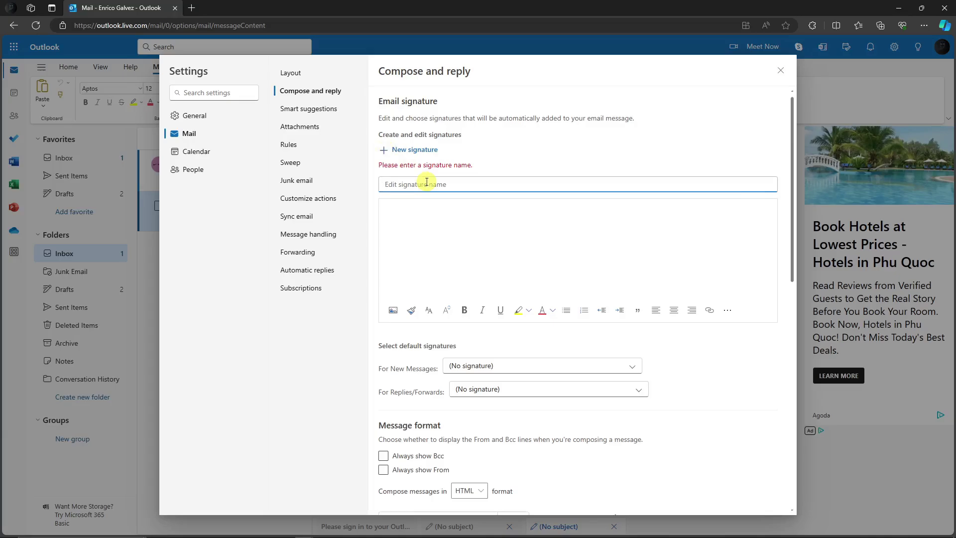
type("Sampkle")
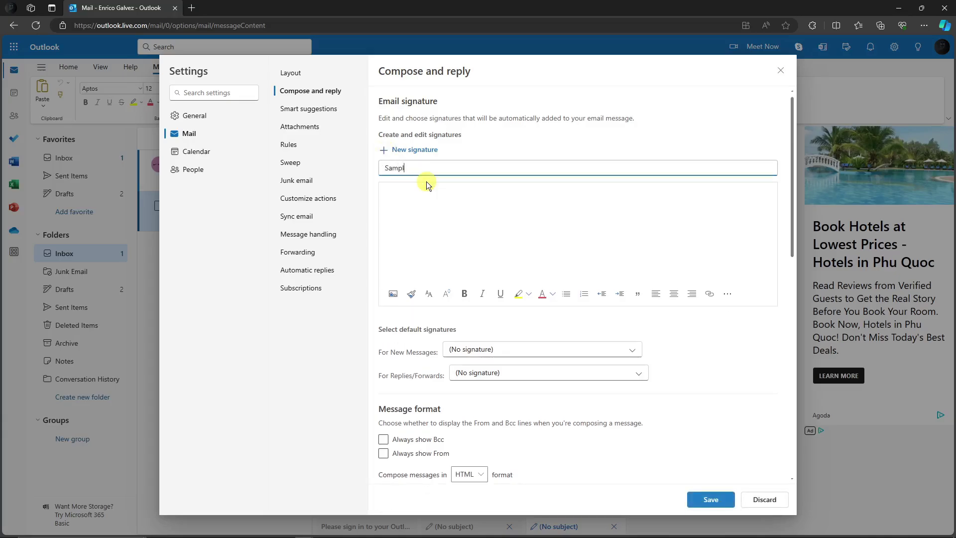
Fill the Sample signature with BEST REGARDS, and a bulleted list of Contact Number, email and Address.
left_click(451, 235)
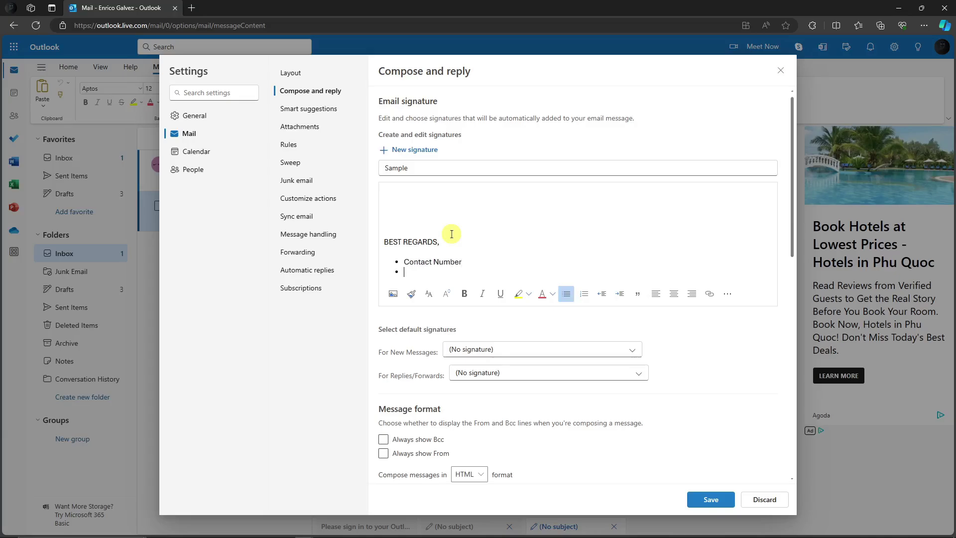
type("l")
key("Return")
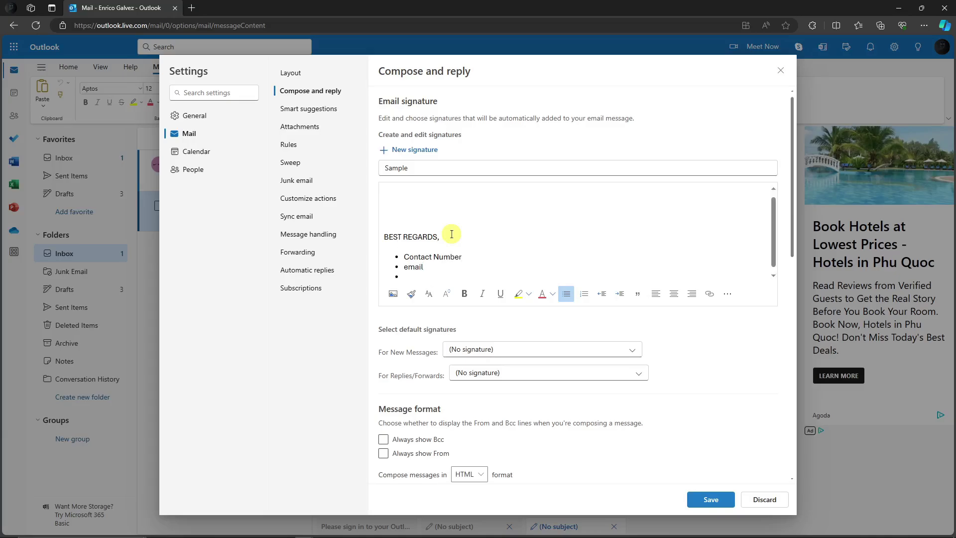
type("Address")
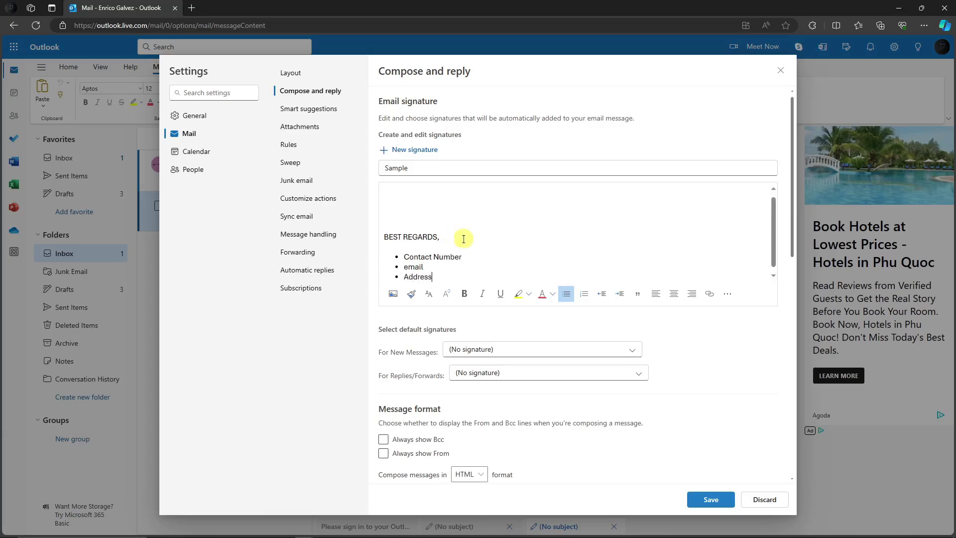
Add two blank lines below Address in the Sample signature and set the text highlight colour to green.
left_click(631, 350)
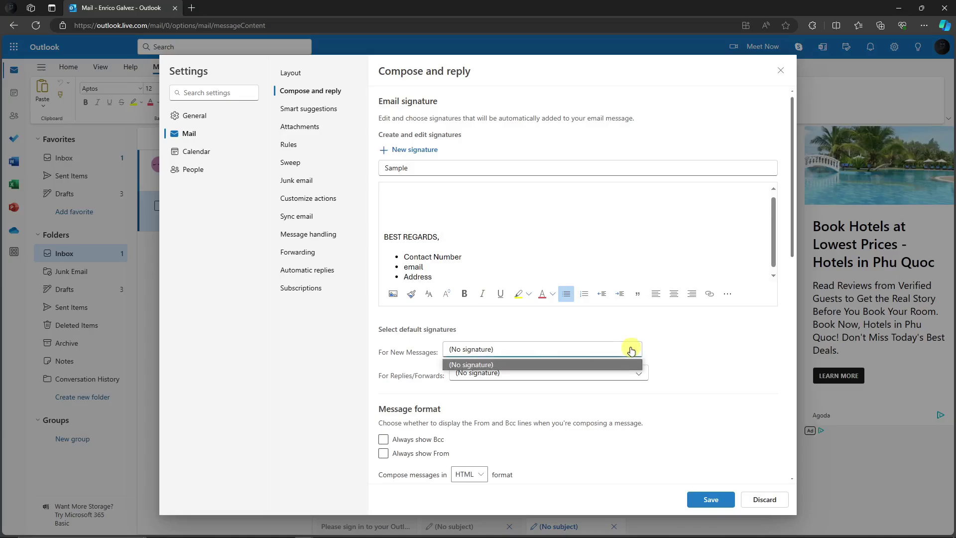
left_click(631, 350)
scroll(631, 349, "down", 2)
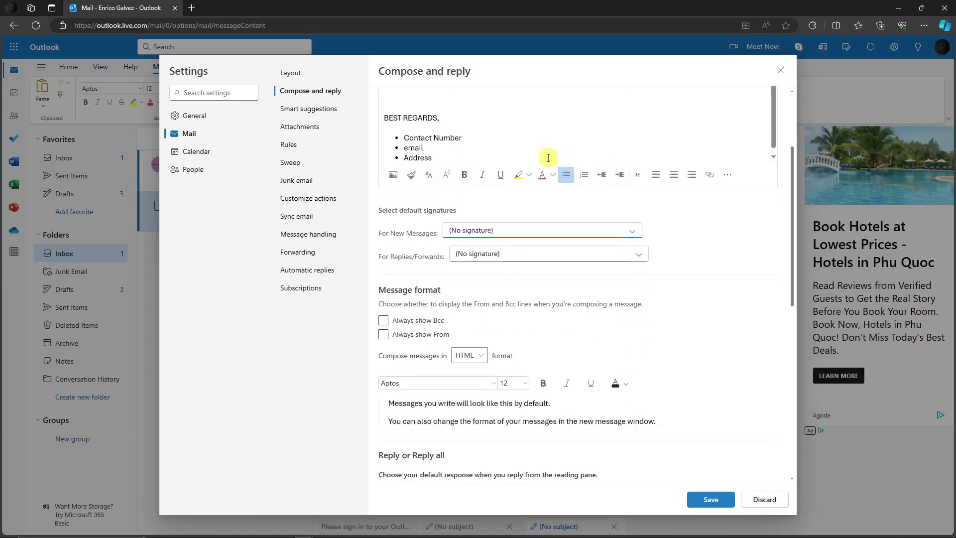
left_click(533, 155)
key("Return")
key("Return")
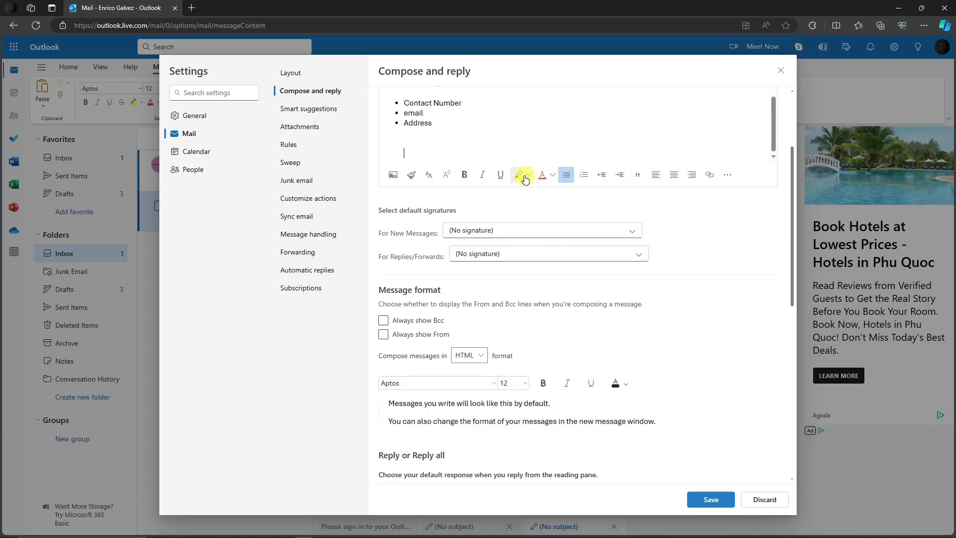
left_click(528, 176)
left_click(534, 195)
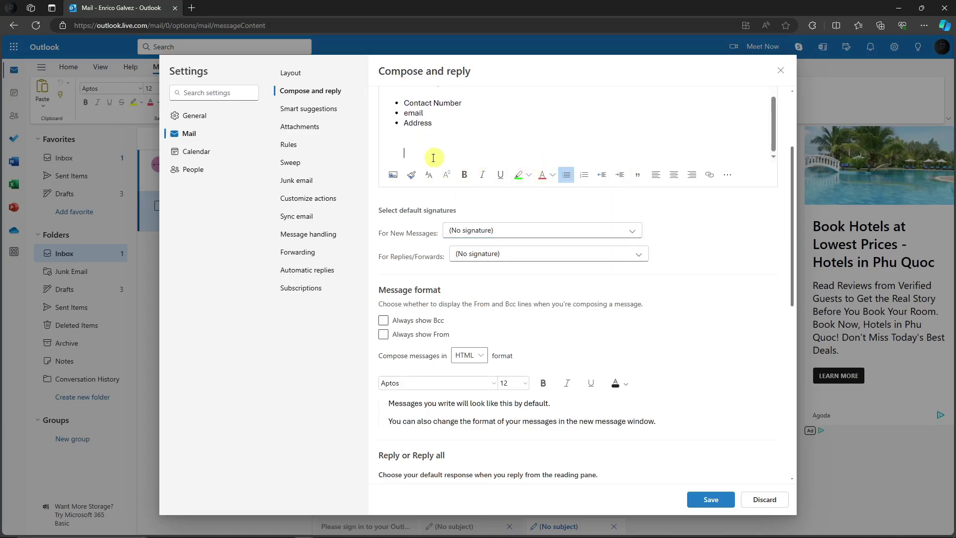
scroll(562, 164, "down", 1)
scroll(593, 215, "up", 2)
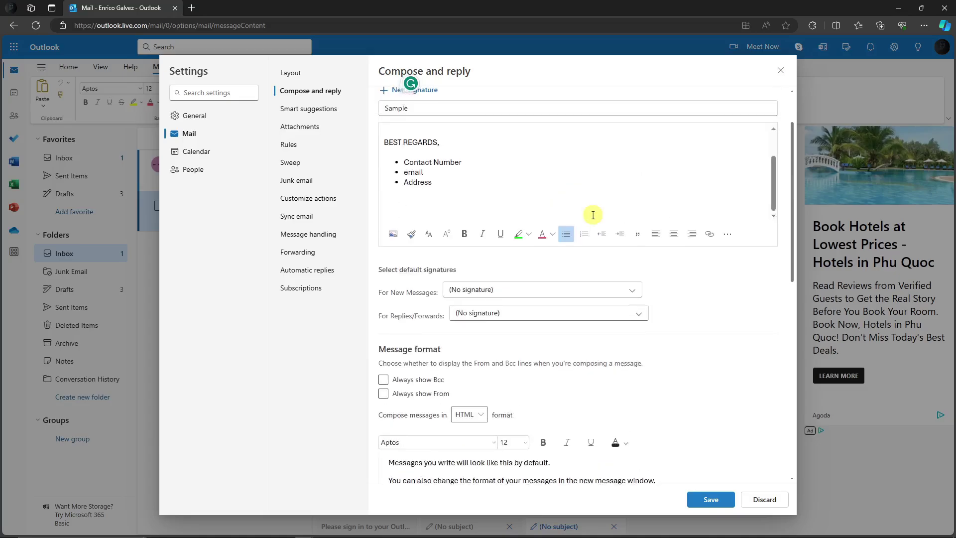
Turn on Always show From in the message format settings, leaving Always show Bcc off.
scroll(592, 259, "down", 3)
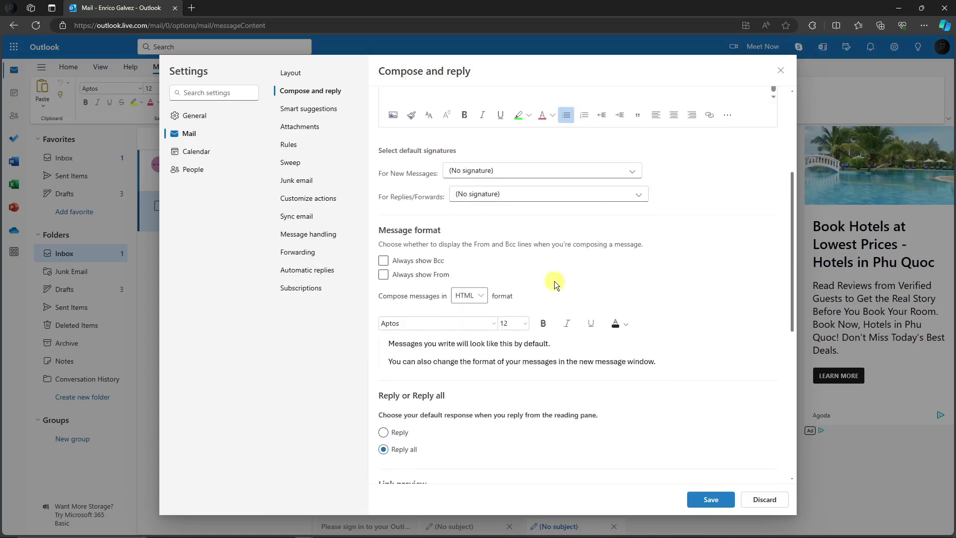
left_click(383, 264)
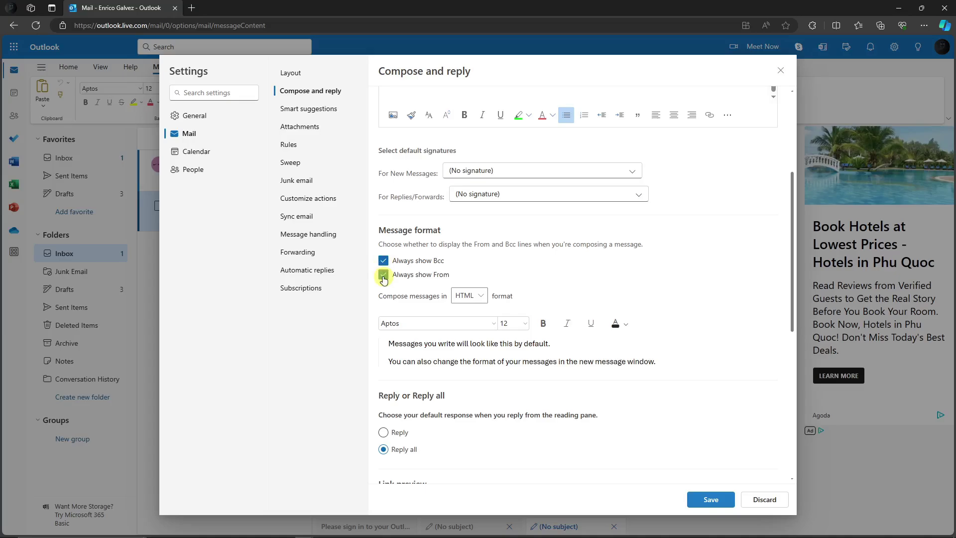
left_click(383, 275)
left_click(383, 260)
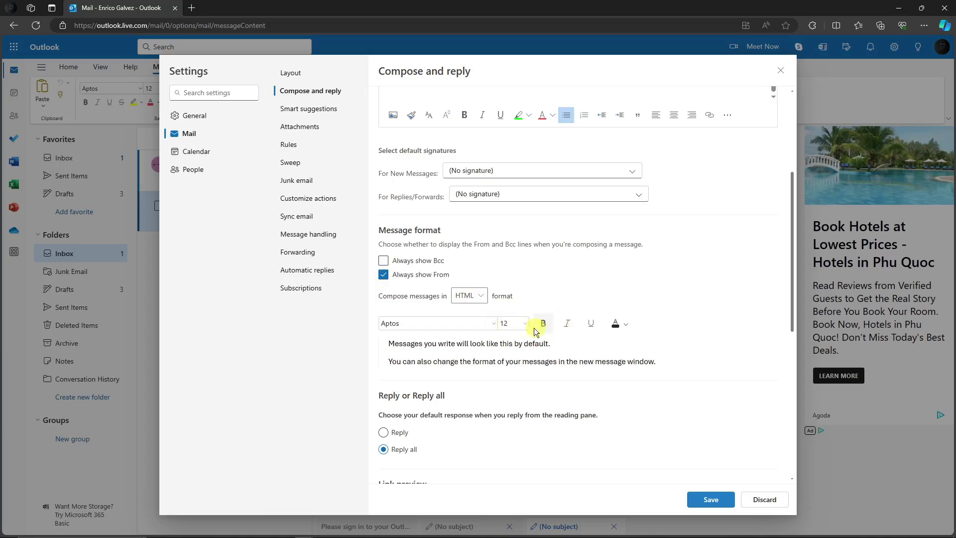
Examine the compose format choices and the other Compose and reply options, keep HTML, and close the settings.
left_click(480, 297)
left_click(482, 299)
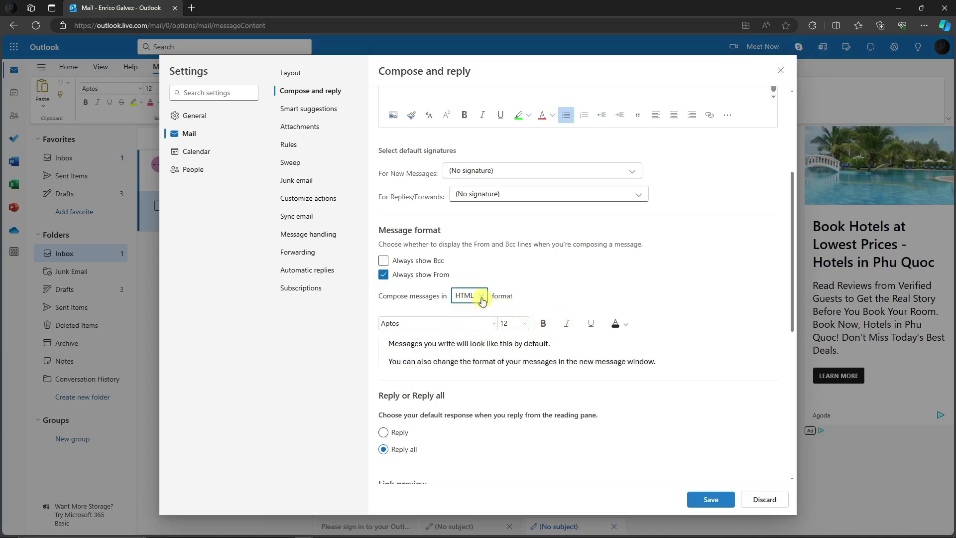
left_click(482, 299)
left_click(485, 299)
scroll(489, 298, "down", 4)
scroll(496, 300, "up", 3)
scroll(499, 301, "up", 5)
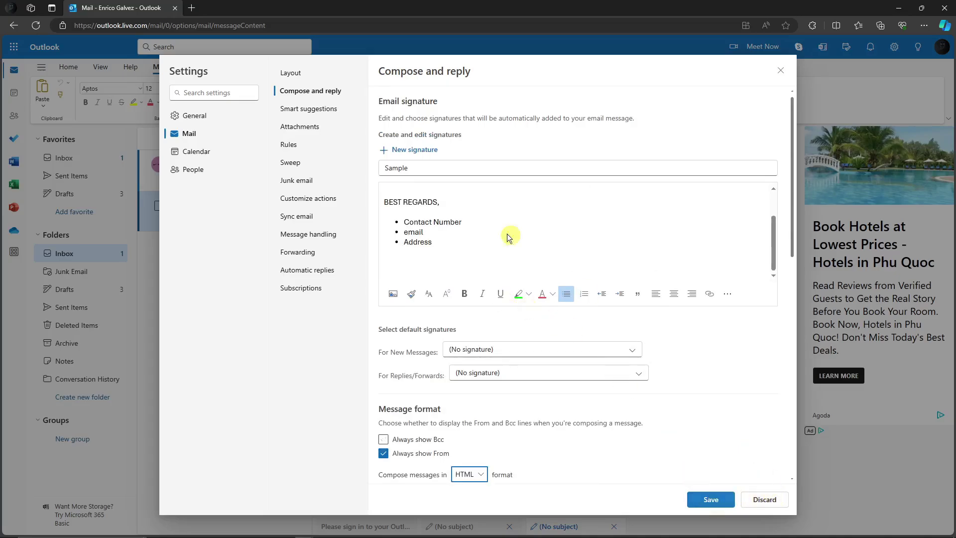
scroll(481, 260, "up", 2)
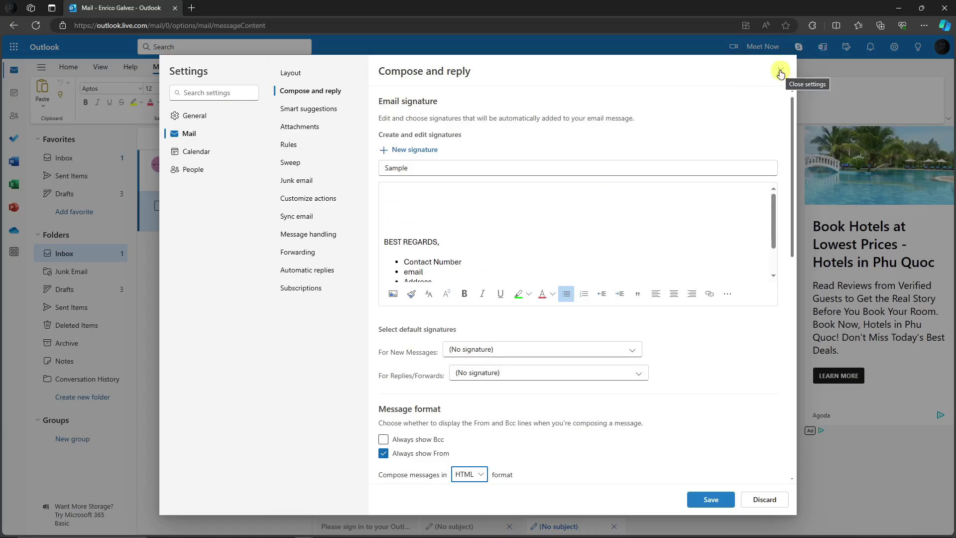
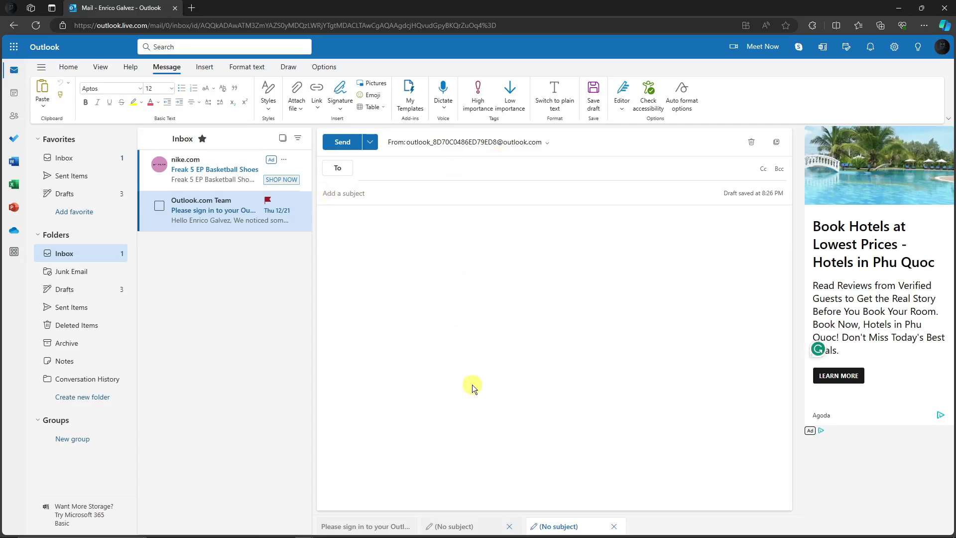
Mention a suggested contact in the email body followed by check this out, and clear the body text again.
type("@")
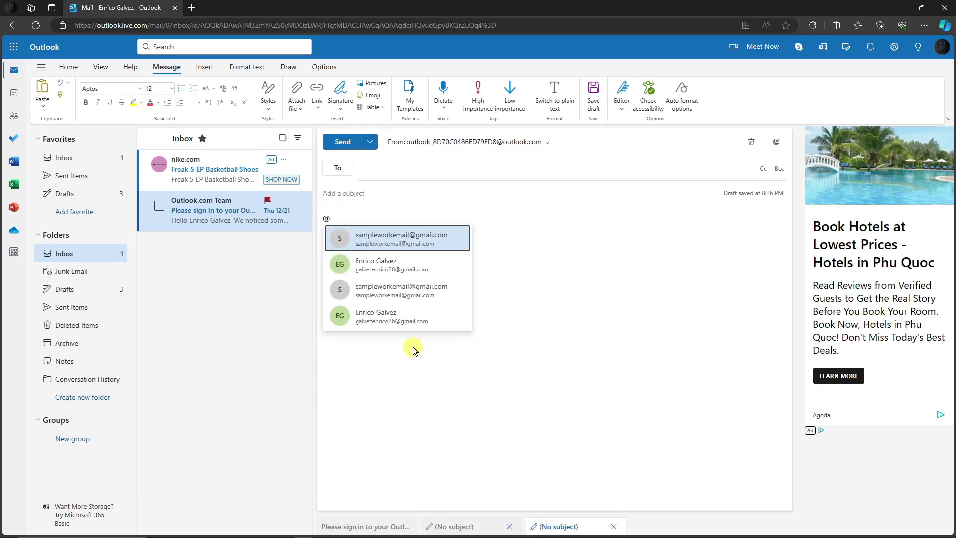
left_click(402, 268)
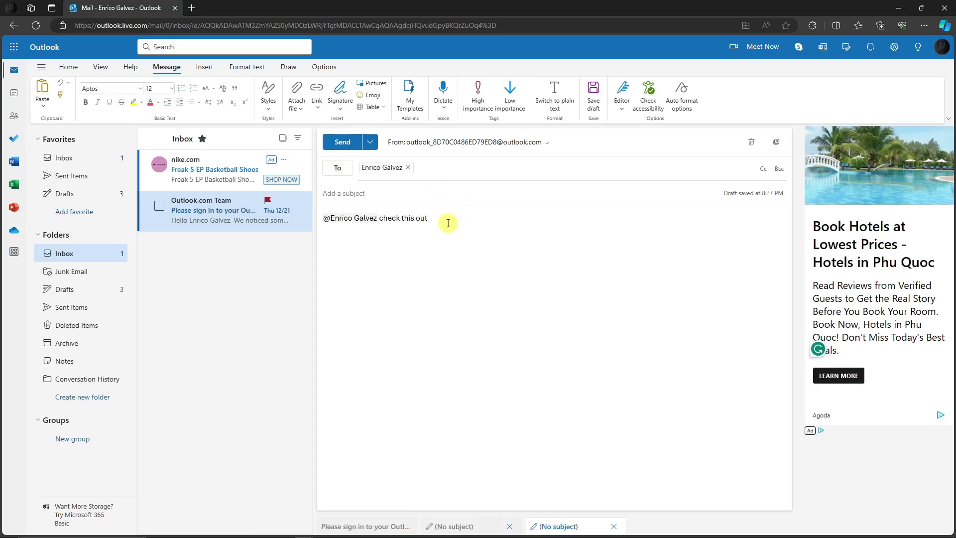
triple_click(404, 220)
key("BackSpace")
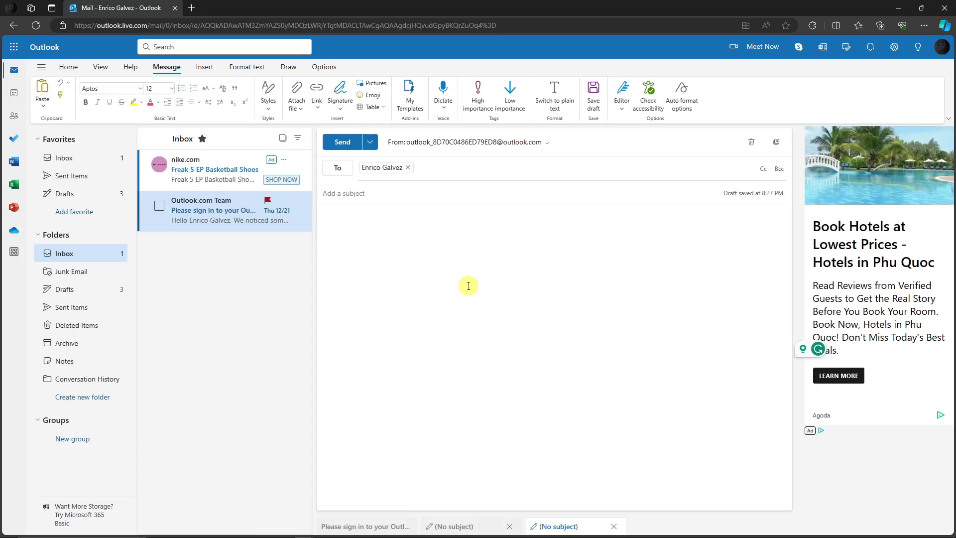
Start a rule that moves messages from Outlook.com Team to the Inbox and open its detailed options.
left_click(67, 68)
left_click(227, 96)
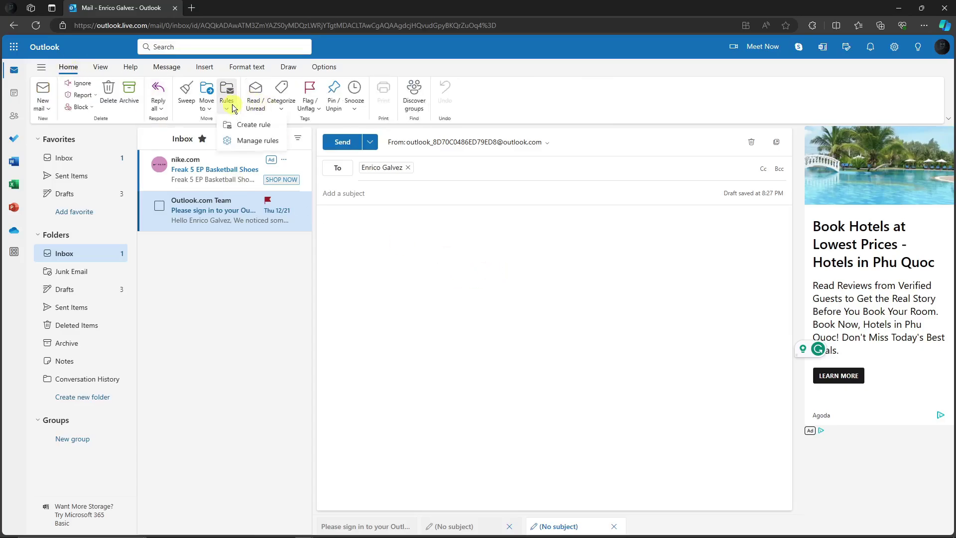
left_click(260, 130)
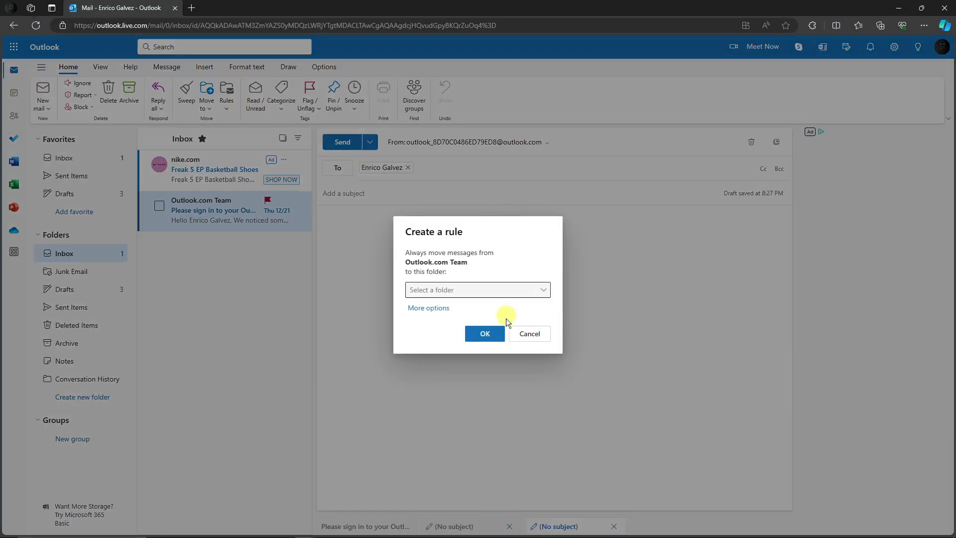
left_click(545, 293)
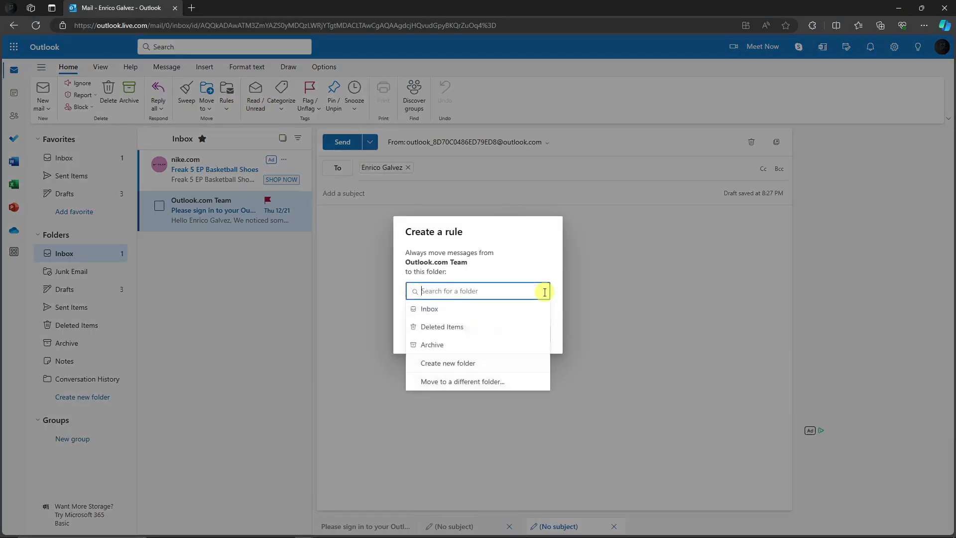
left_click(436, 312)
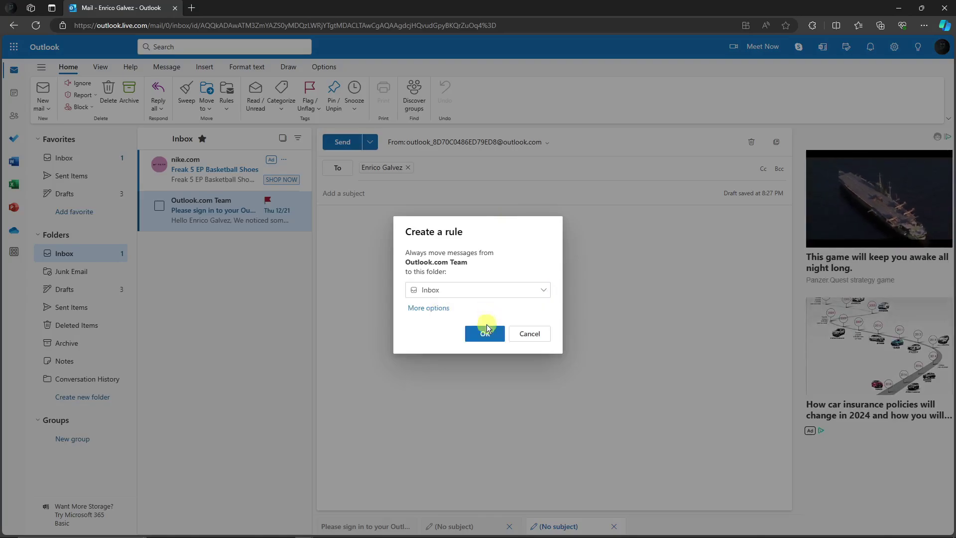
left_click(434, 310)
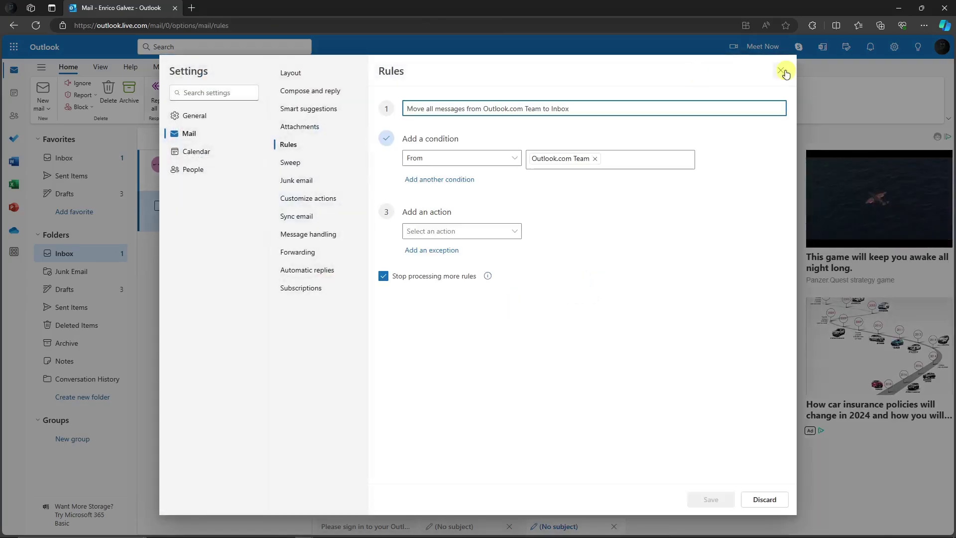
Examine the rule's name and the available condition types, keeping the From condition.
triple_click(584, 108)
left_click(594, 111)
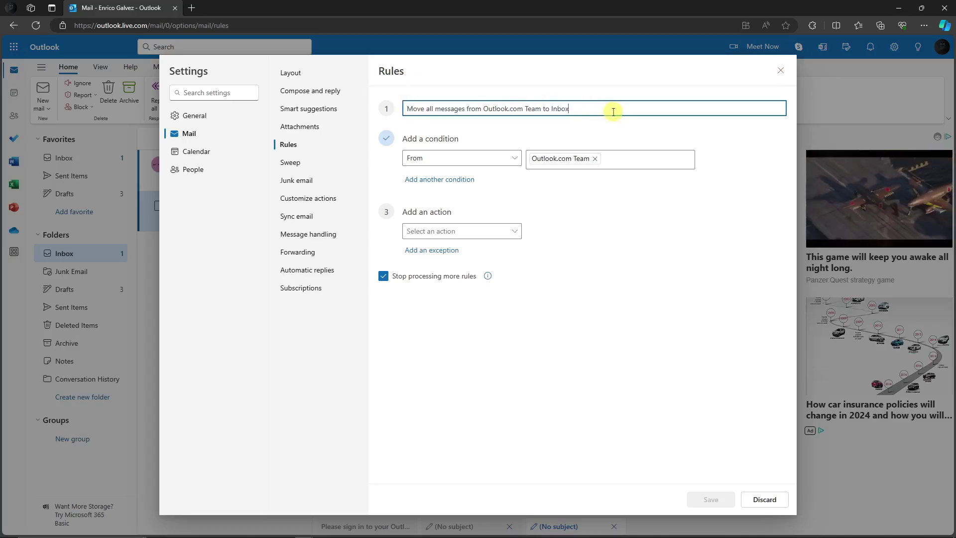
left_click(515, 159)
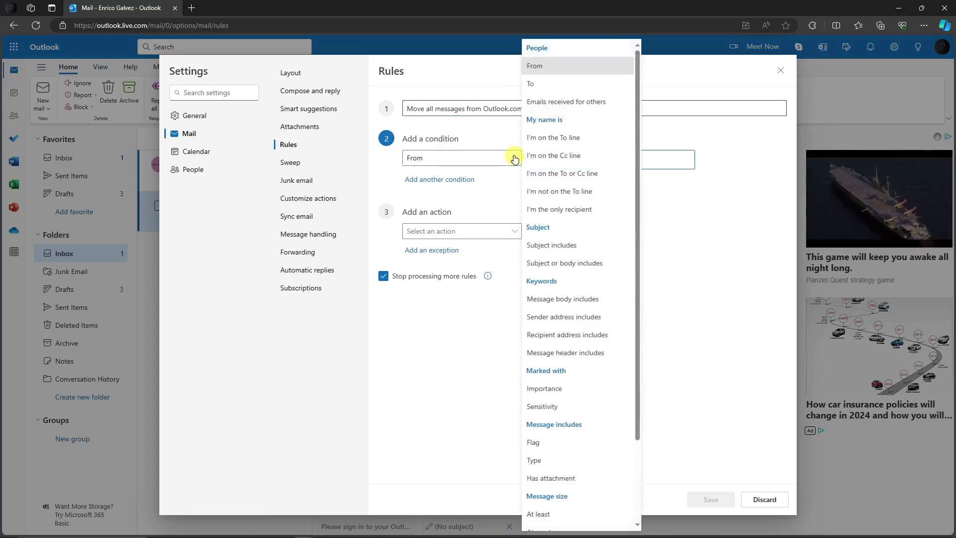
left_click(515, 160)
left_click(515, 159)
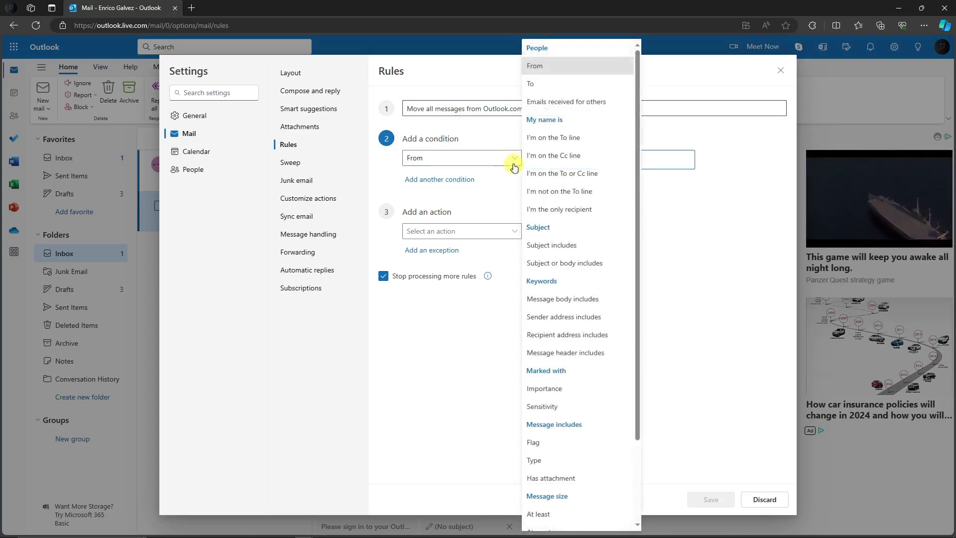
scroll(569, 221, "down", 2)
scroll(576, 245, "up", 3)
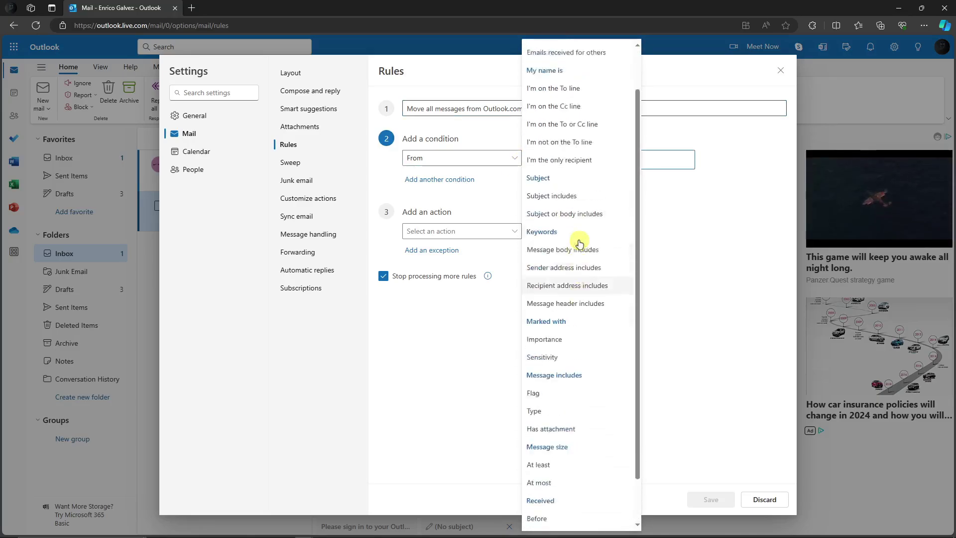
left_click(758, 249)
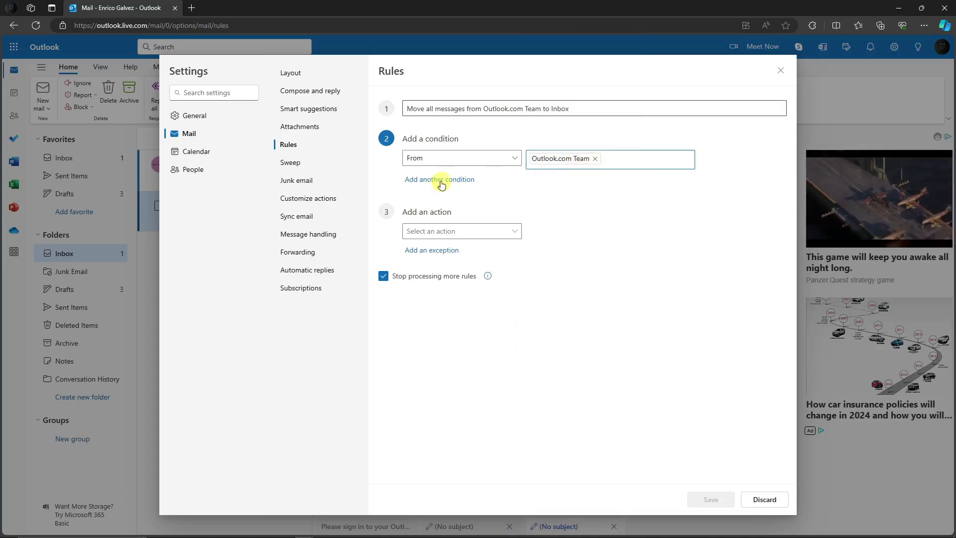
Add a second, empty condition to the rule and remove it again.
left_click(465, 182)
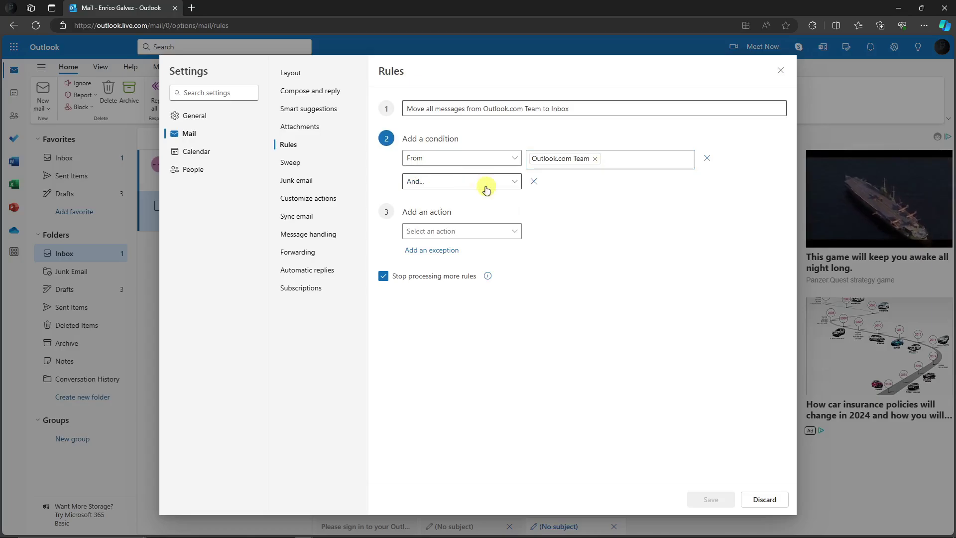
left_click(515, 183)
left_click(455, 183)
left_click(533, 181)
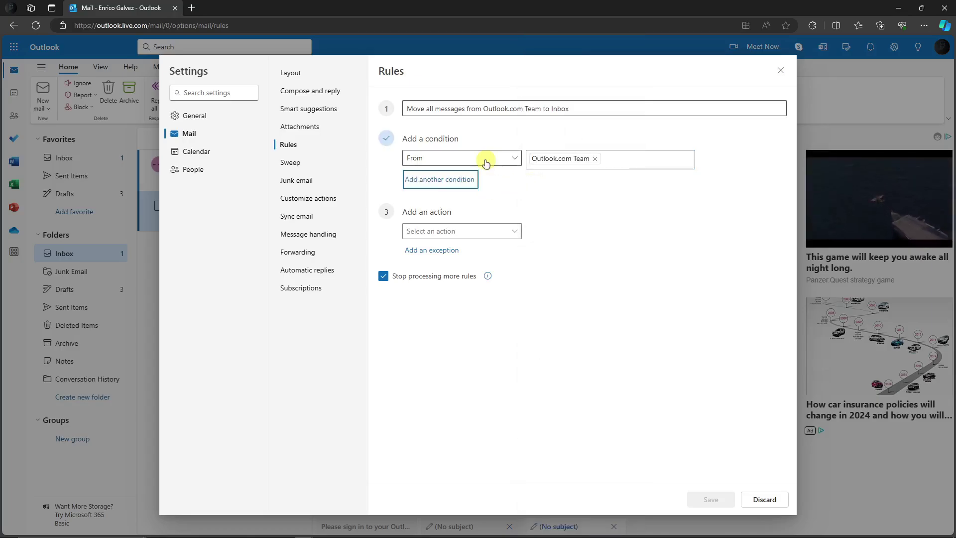
Examine the available rule actions, discard the unfinished rule and close the settings.
left_click(513, 232)
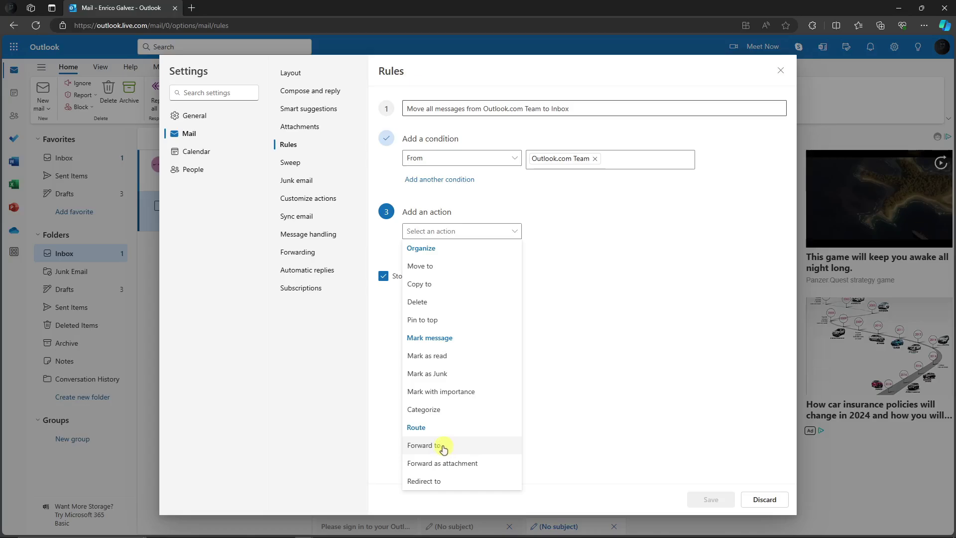
left_click(577, 331)
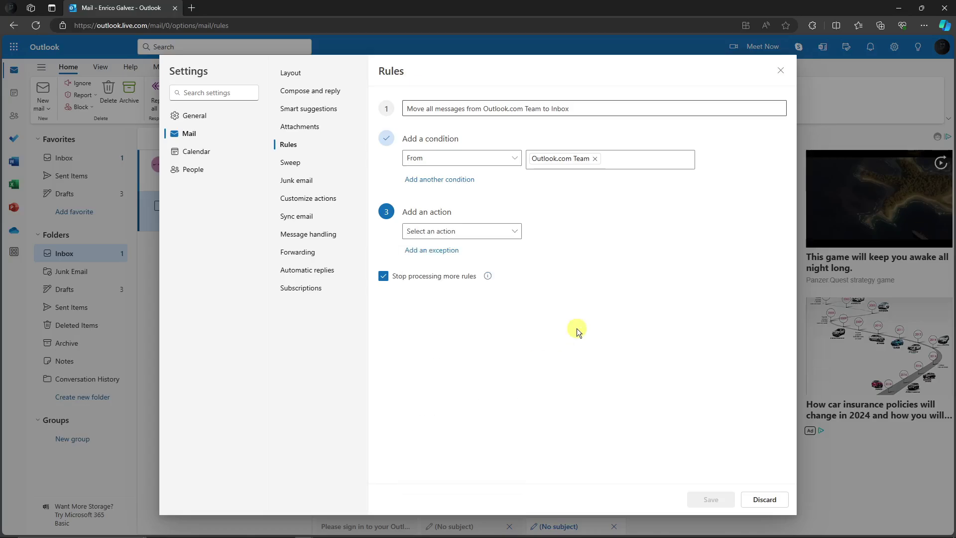
left_click(384, 277)
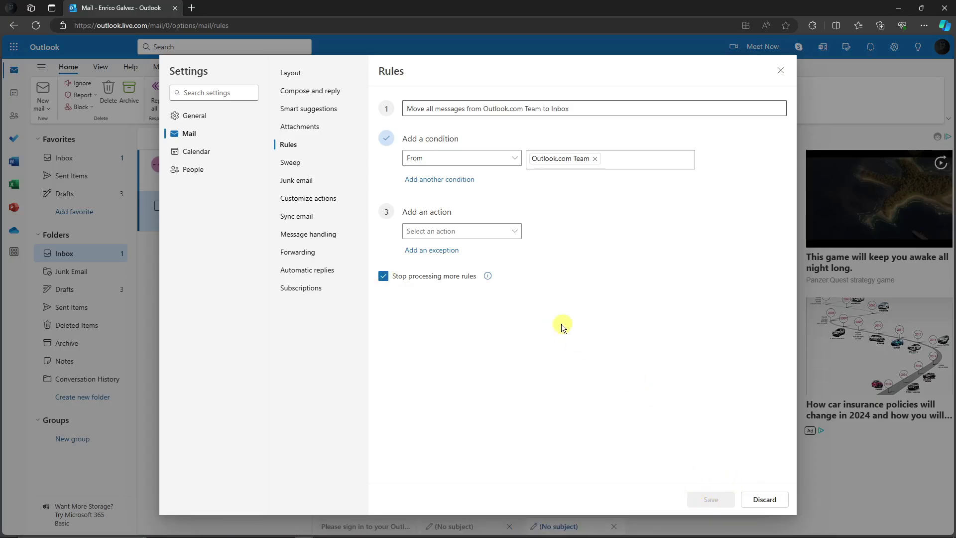
left_click(770, 501)
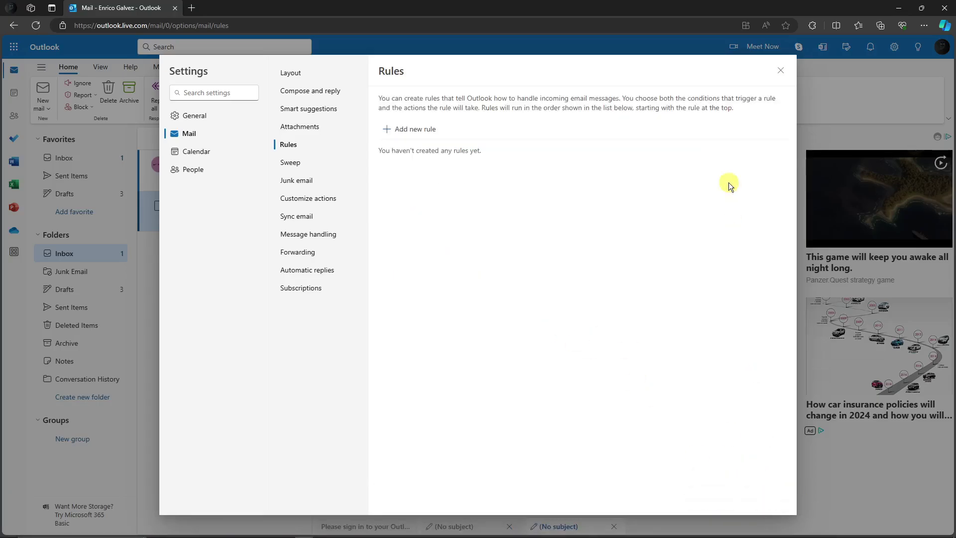
left_click(781, 70)
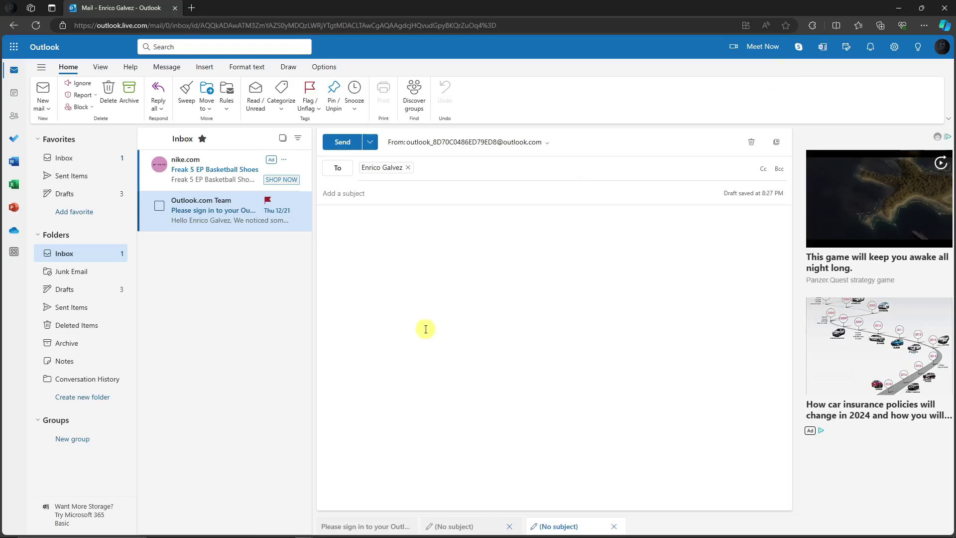
Sweep all Inbox messages from Outlook.com Team into a new folder named sample, and view that folder.
left_click(209, 174)
left_click(293, 9)
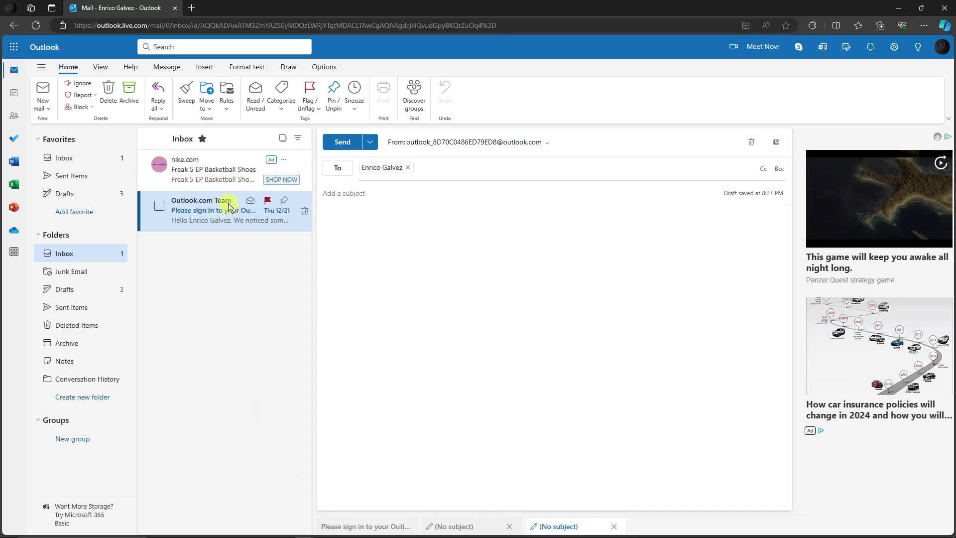
left_click(188, 91)
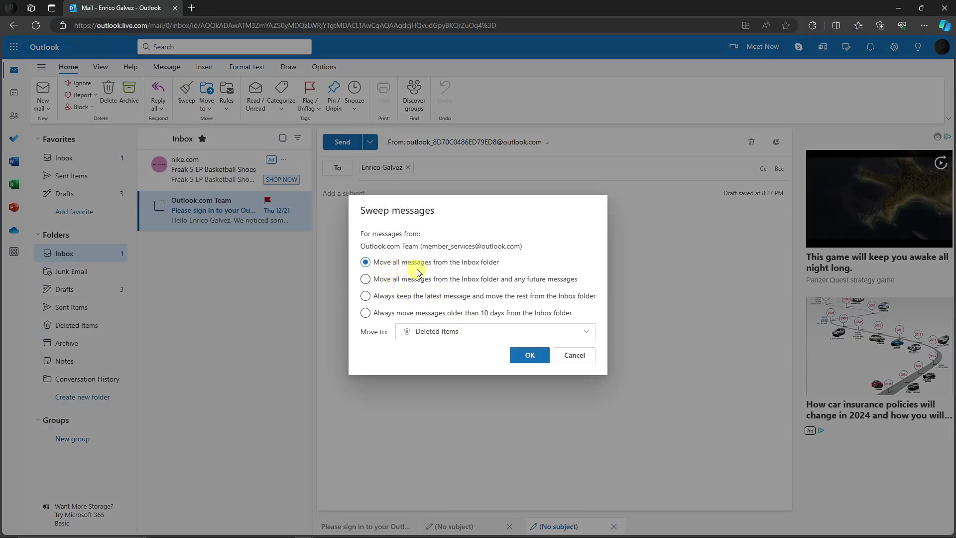
left_click(448, 332)
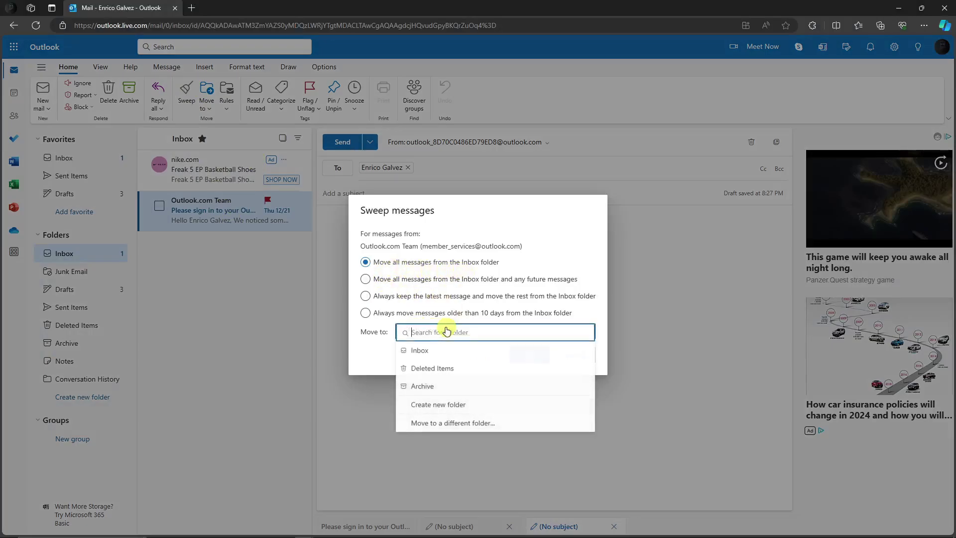
left_click(440, 405)
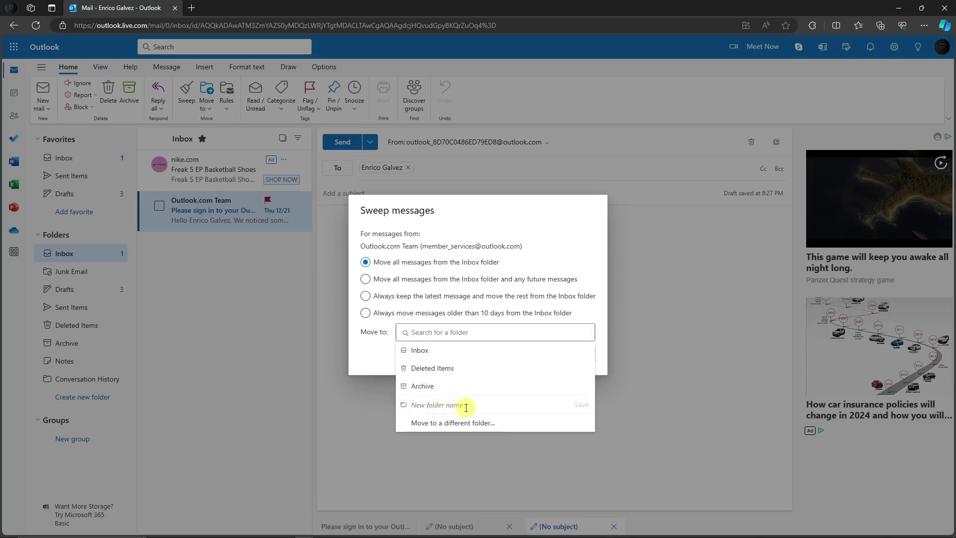
type("sample")
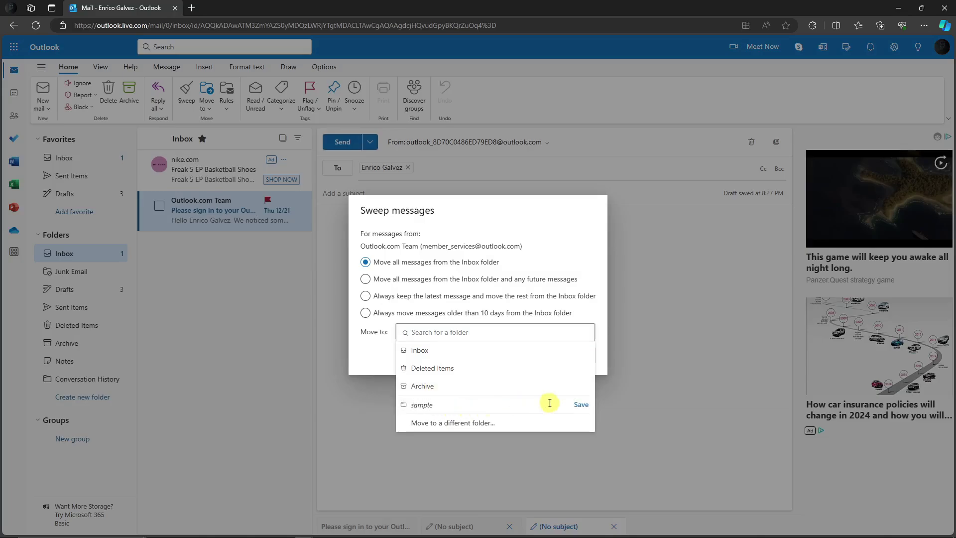
left_click(581, 405)
left_click(526, 354)
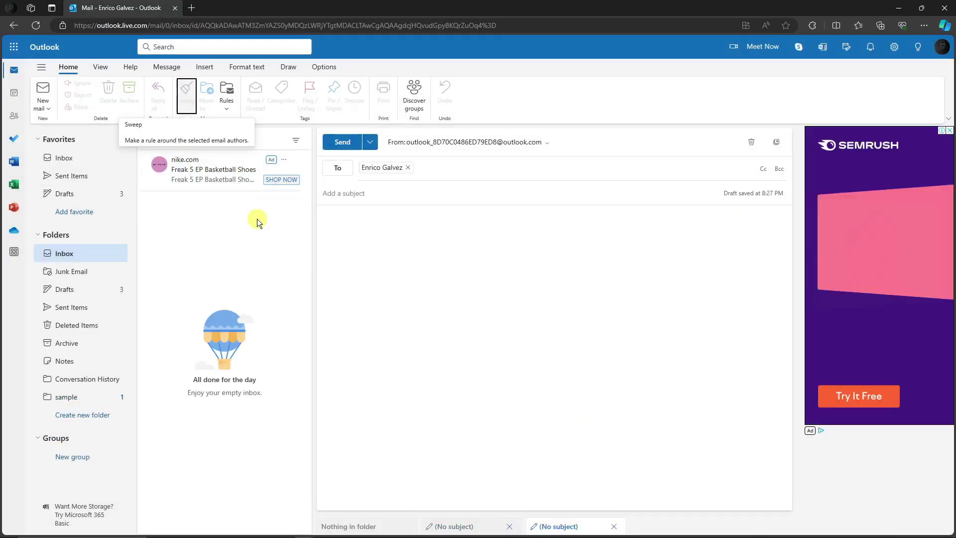
left_click(76, 400)
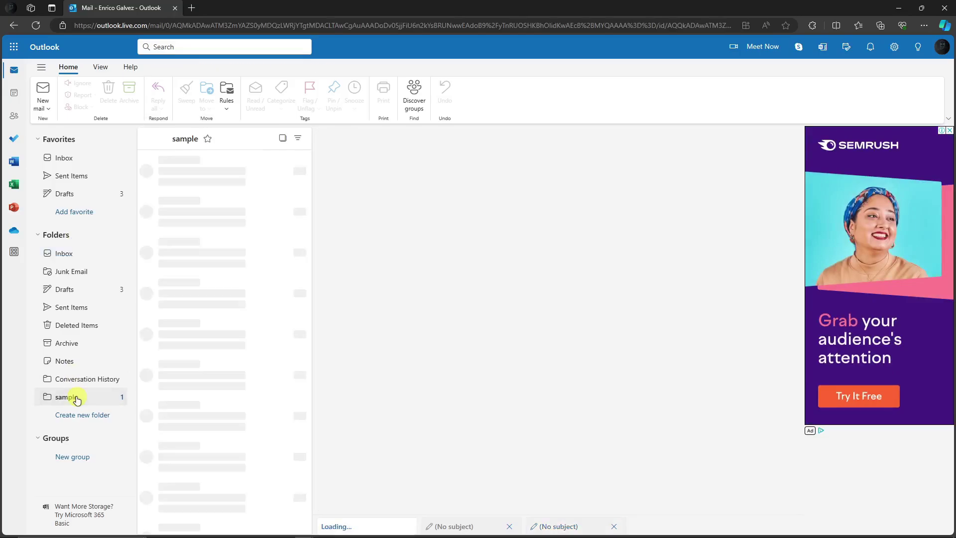
left_click(84, 158)
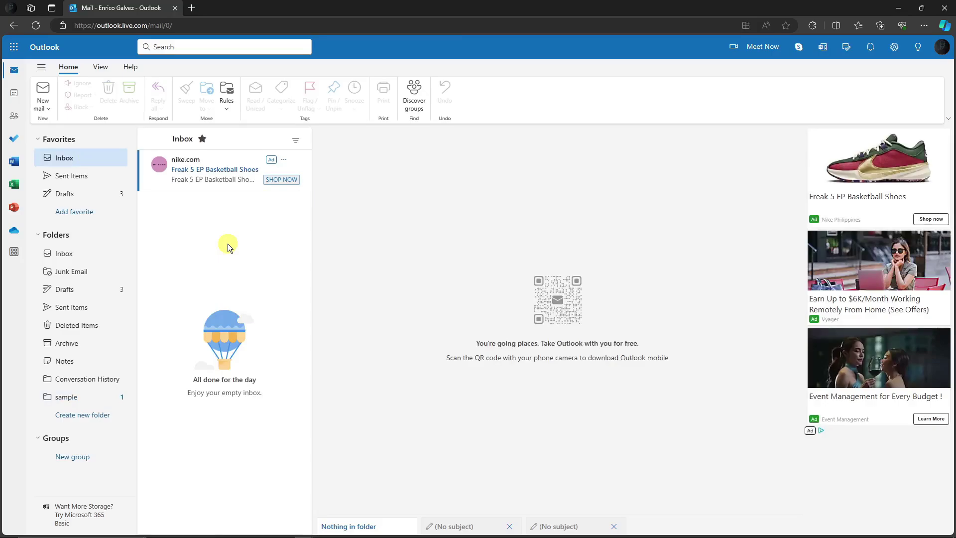
Examine the contacts page and its Member groups, and return to the mailbox.
left_click(12, 120)
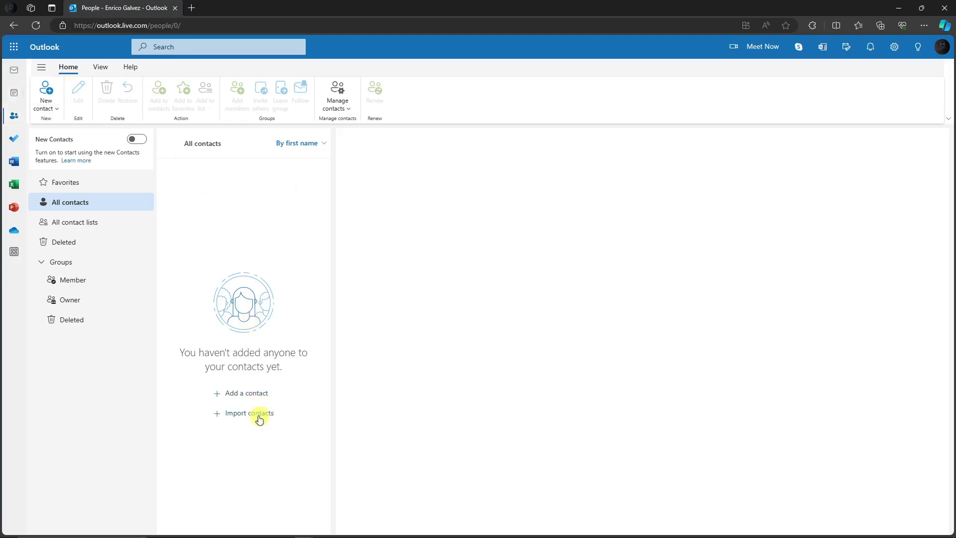
left_click(83, 281)
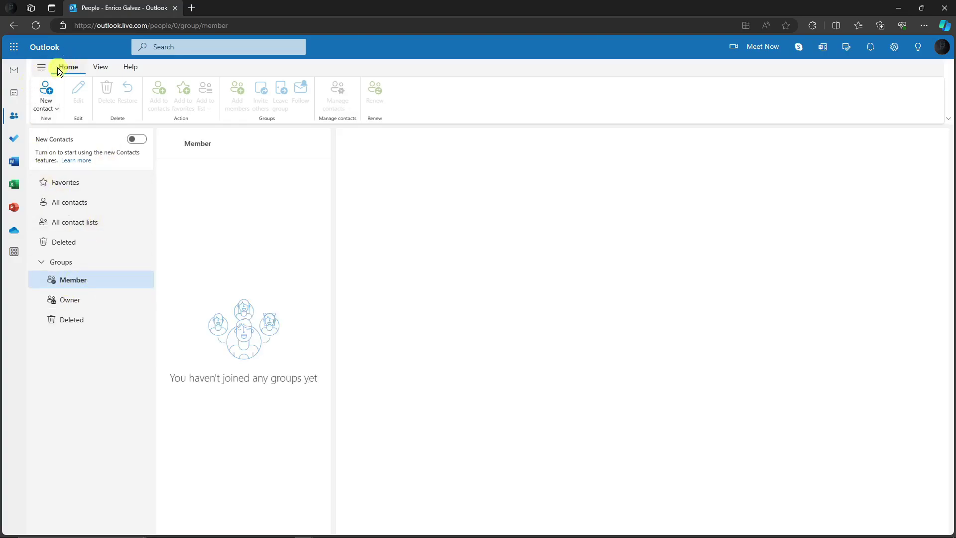
left_click(14, 70)
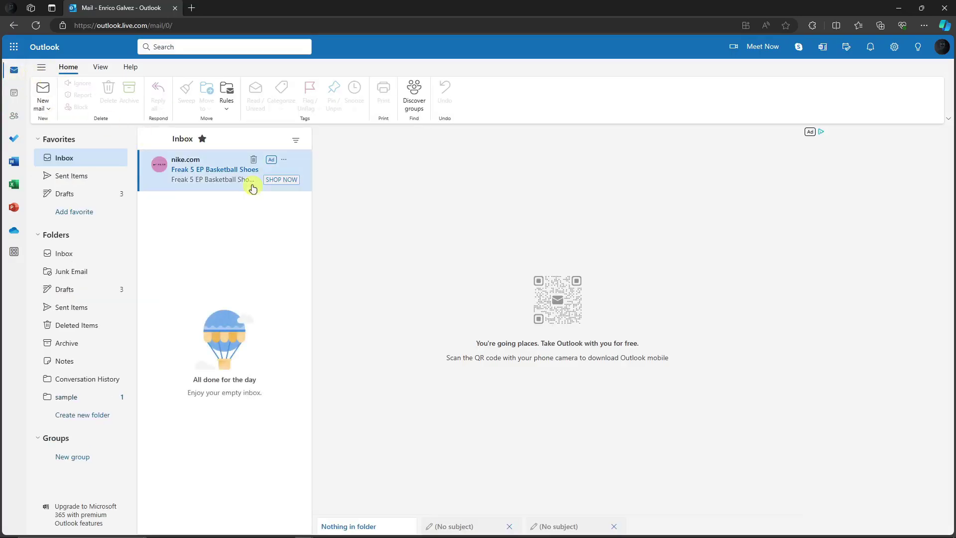
Start a new email and enter GROUP NAME 1 as its recipient.
left_click(42, 90)
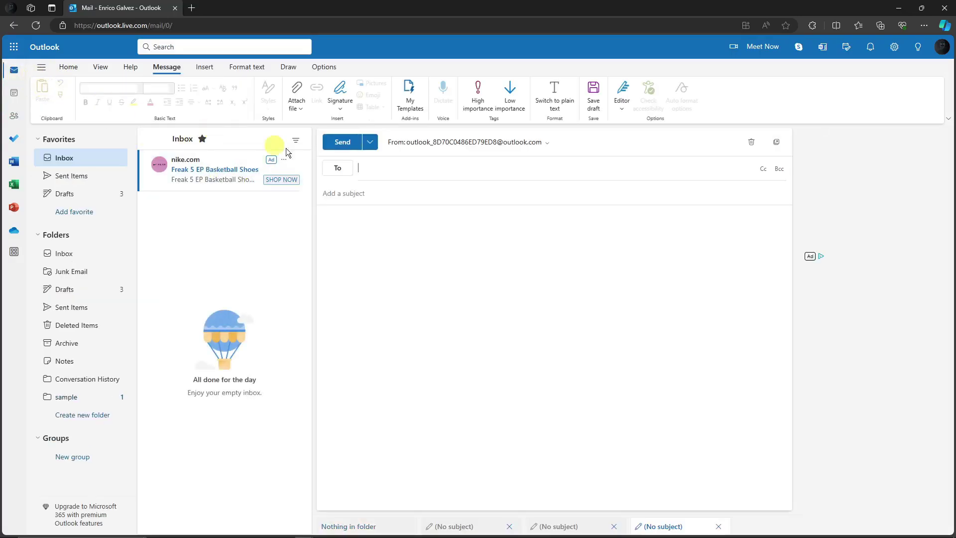
left_click(372, 169)
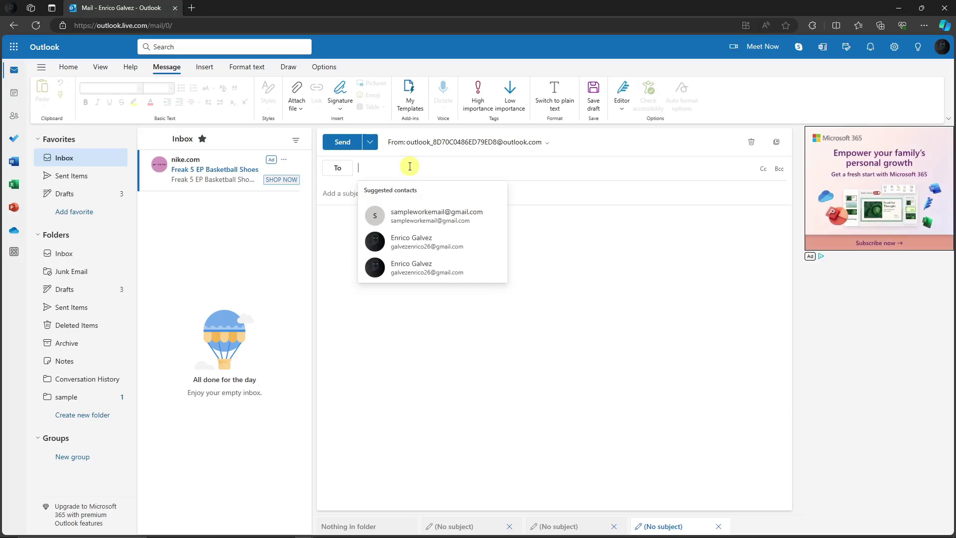
type("GROUP NAME 1")
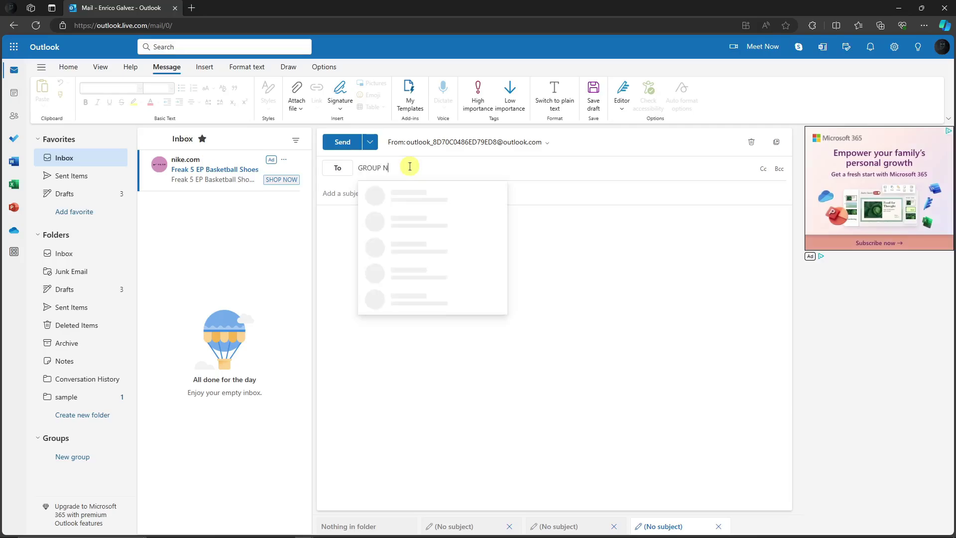
left_click(434, 220)
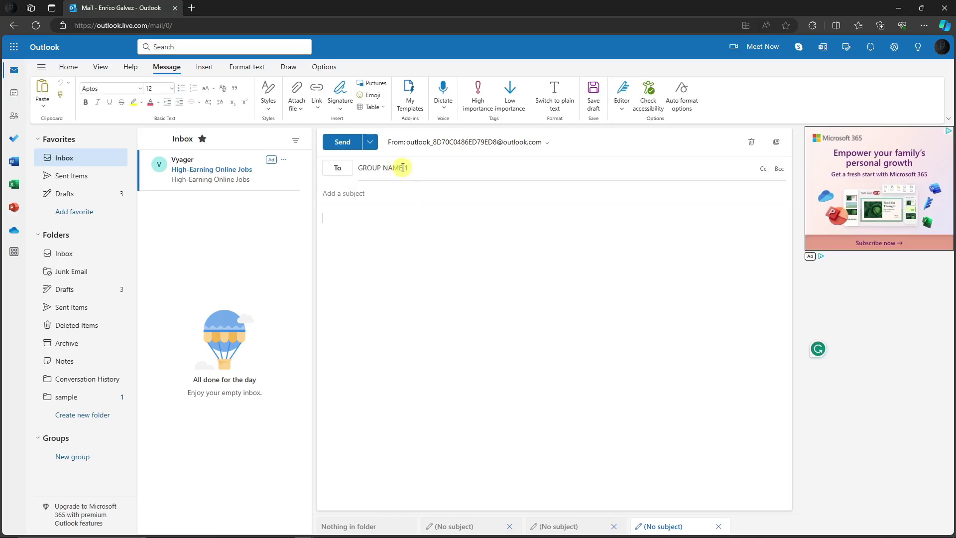
Create an owned group named sample 1 with the description sample, and leave the member dialog without adding anyone.
left_click(14, 115)
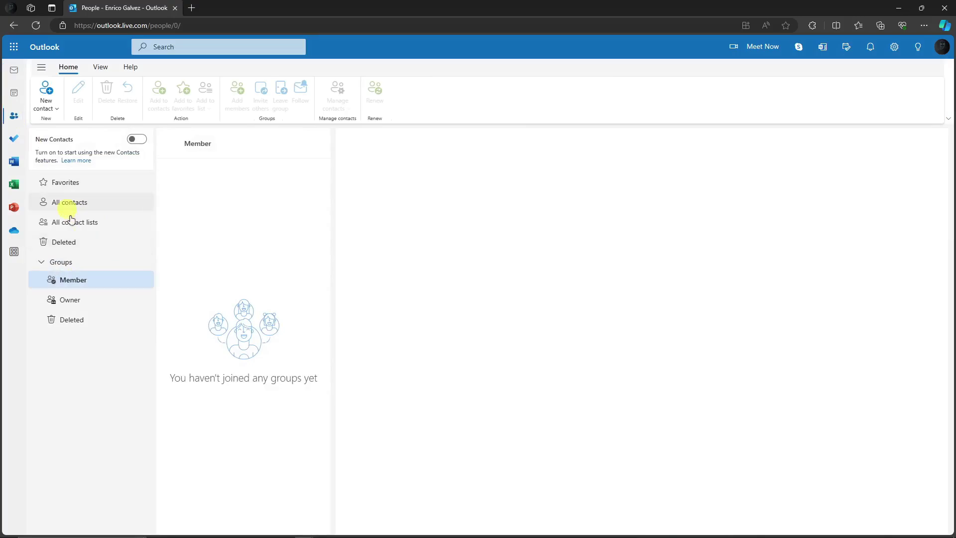
left_click(81, 301)
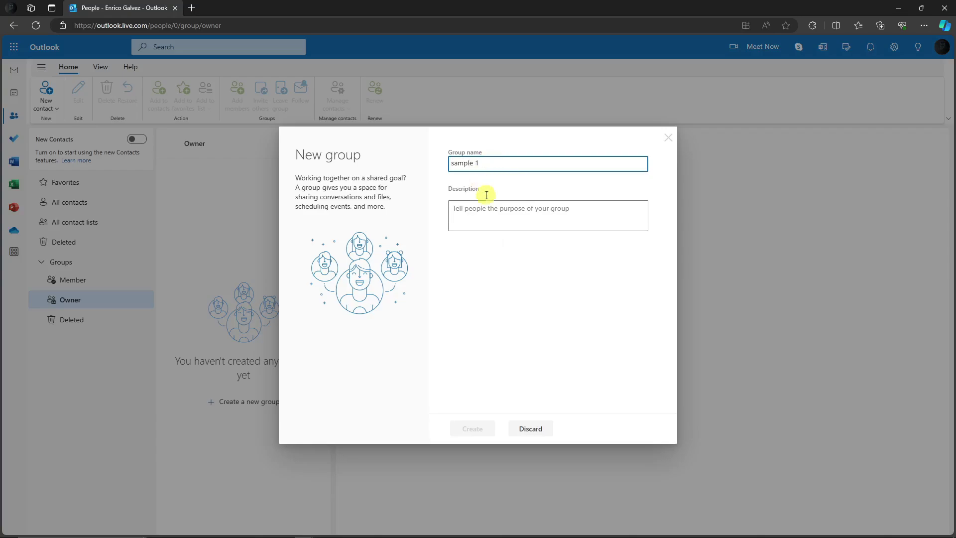
left_click(497, 218)
type("sample")
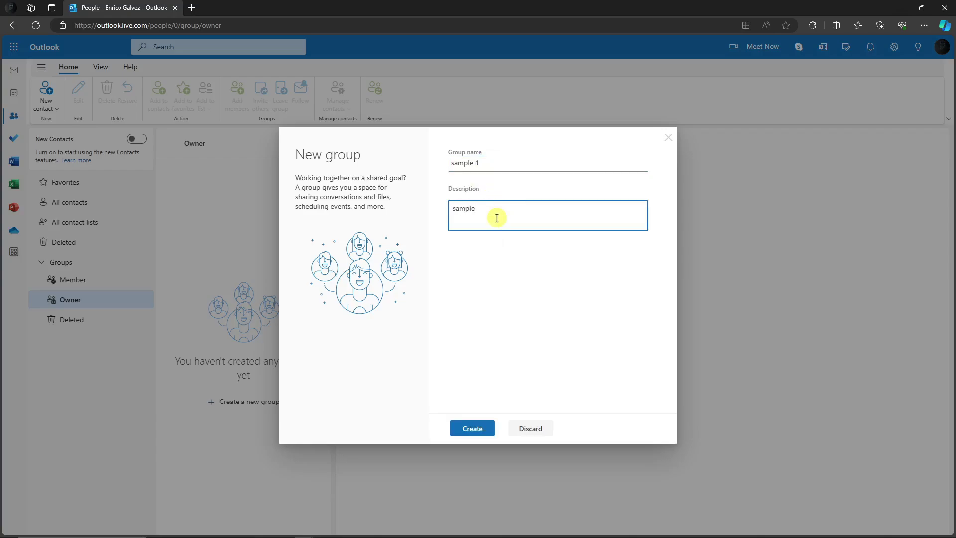
left_click(473, 430)
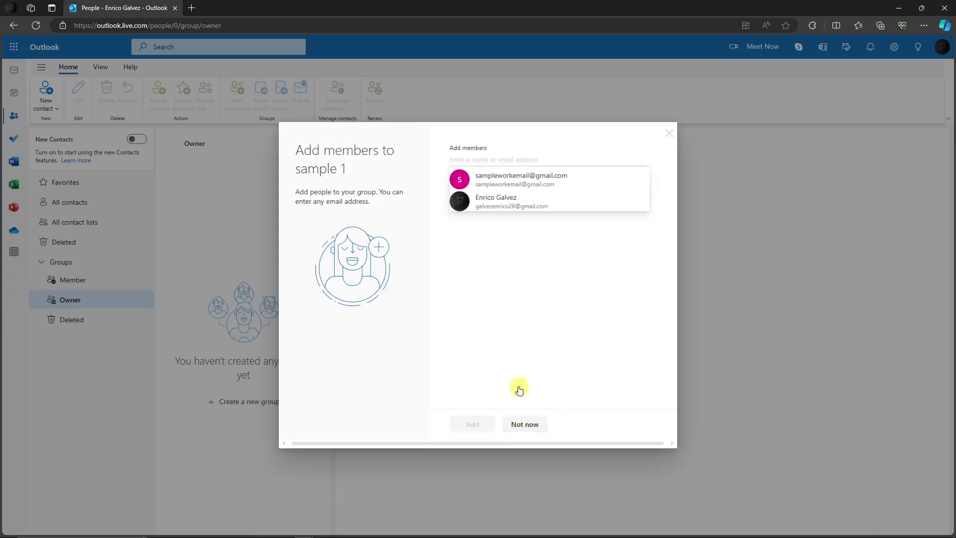
left_click(498, 200)
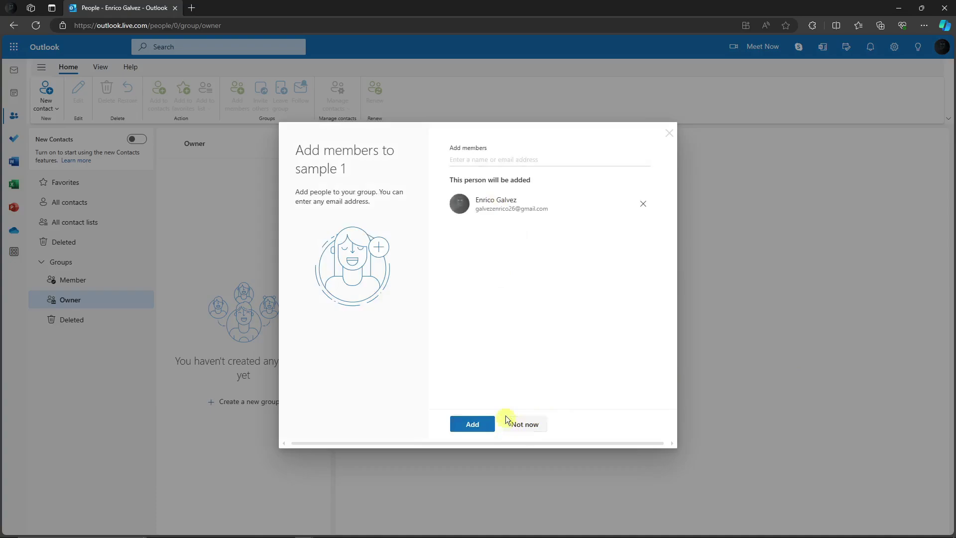
left_click(669, 136)
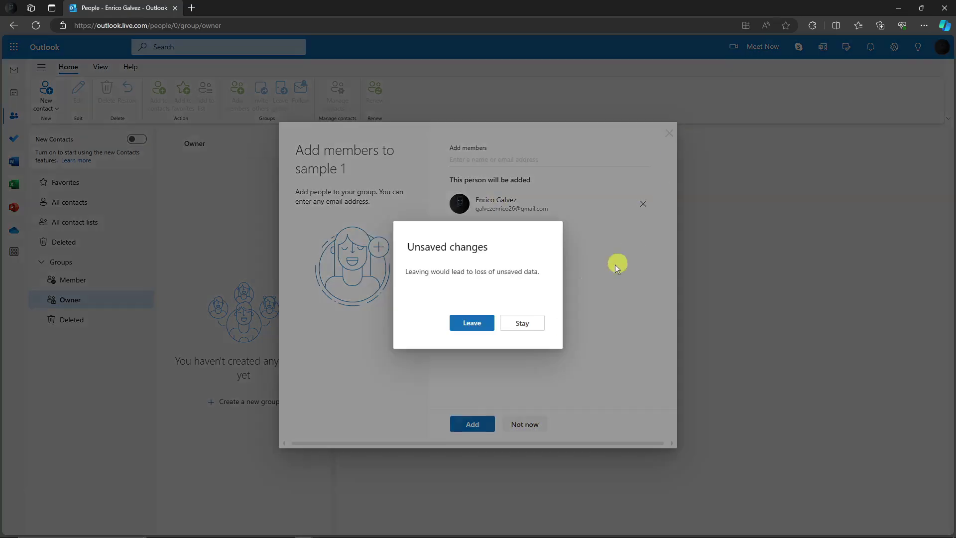
left_click(473, 323)
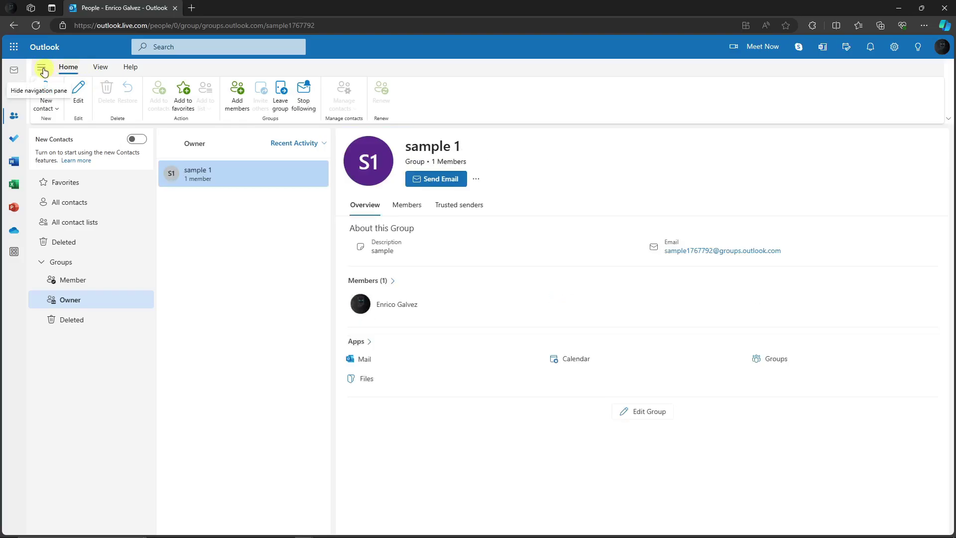
Switch to the Outlook desktop app, search all folders for file, and clear the search text.
left_click(206, 47)
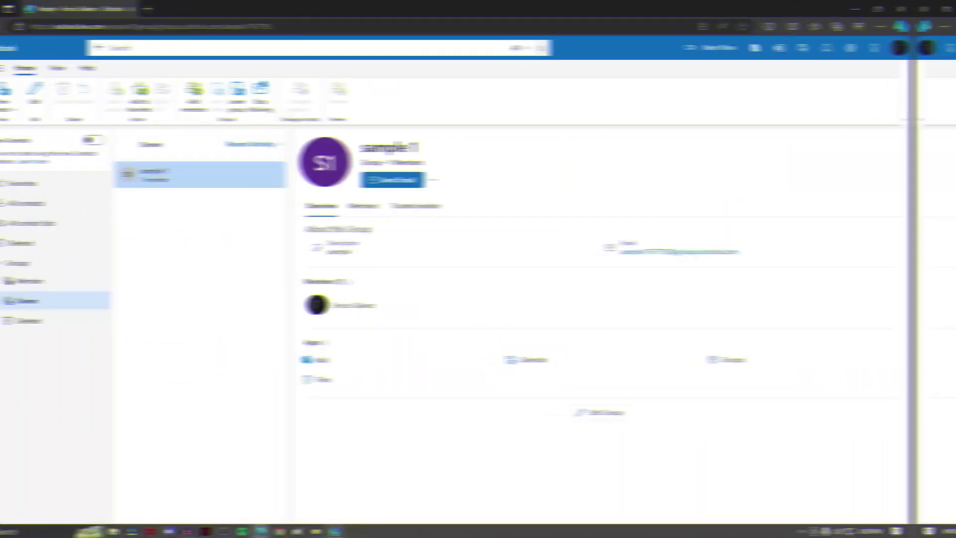
left_click(261, 531)
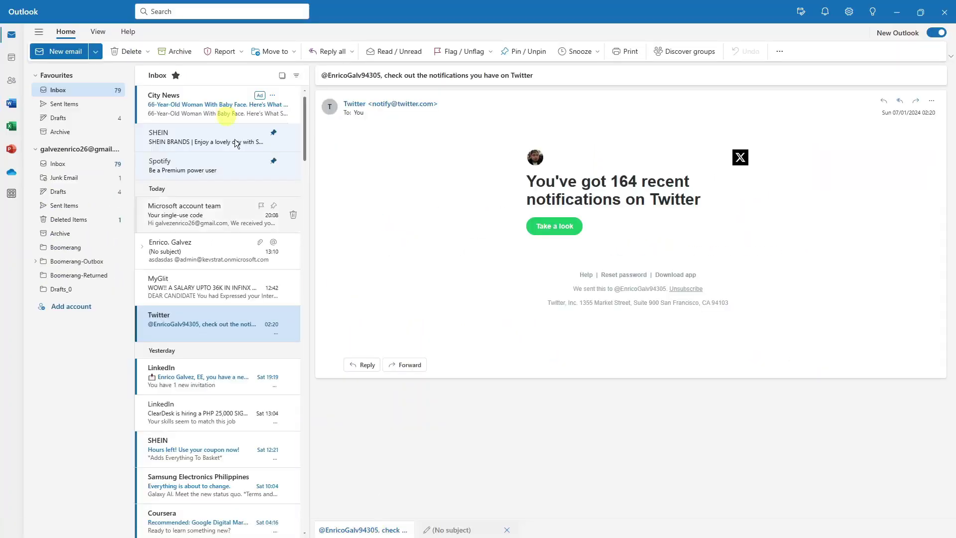
left_click(188, 11)
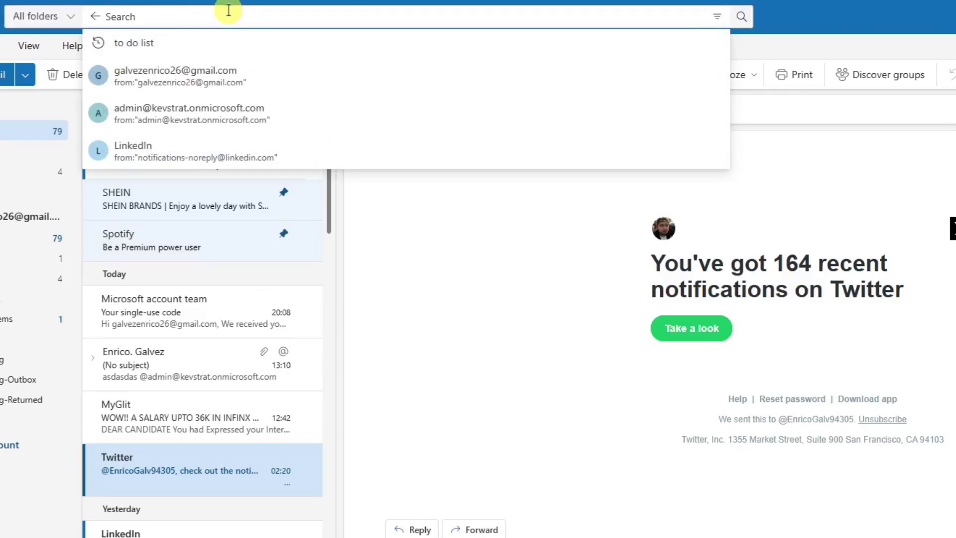
type("f")
key("BackSpace")
type("file")
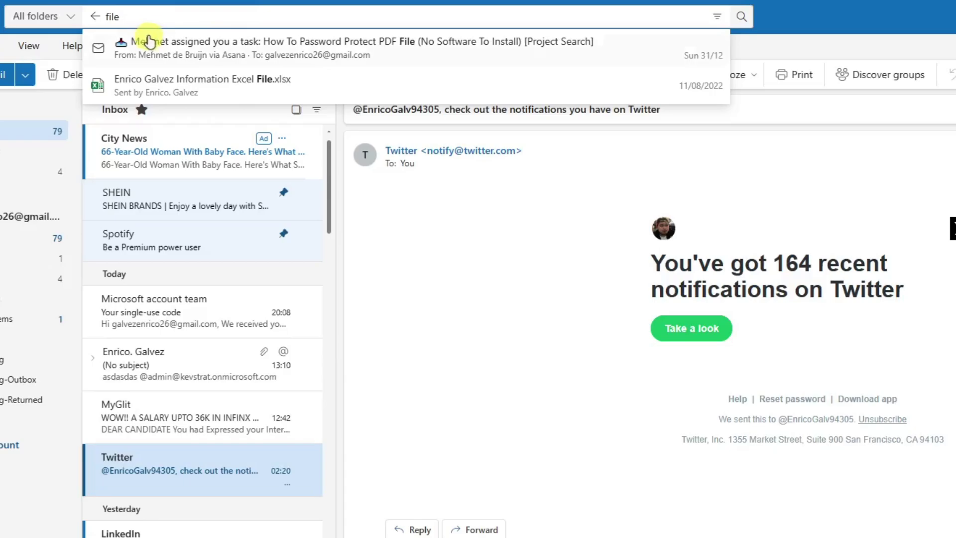
key("BackSpace")
key("BackSpace")
key("BackSpace")
key("BackSpace")
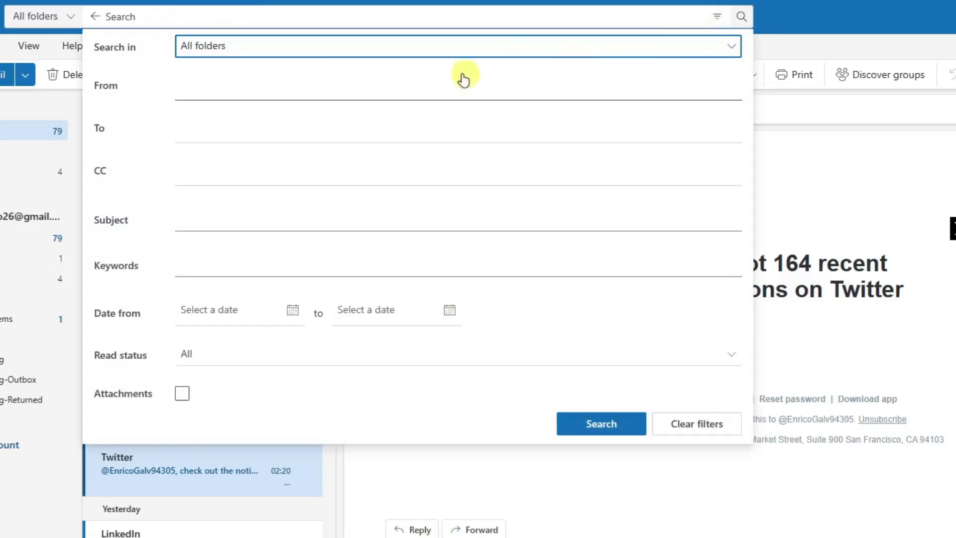
Examine the advanced search filters and the available search folders, and close them without searching.
left_click(193, 87)
left_click(455, 135)
left_click(436, 169)
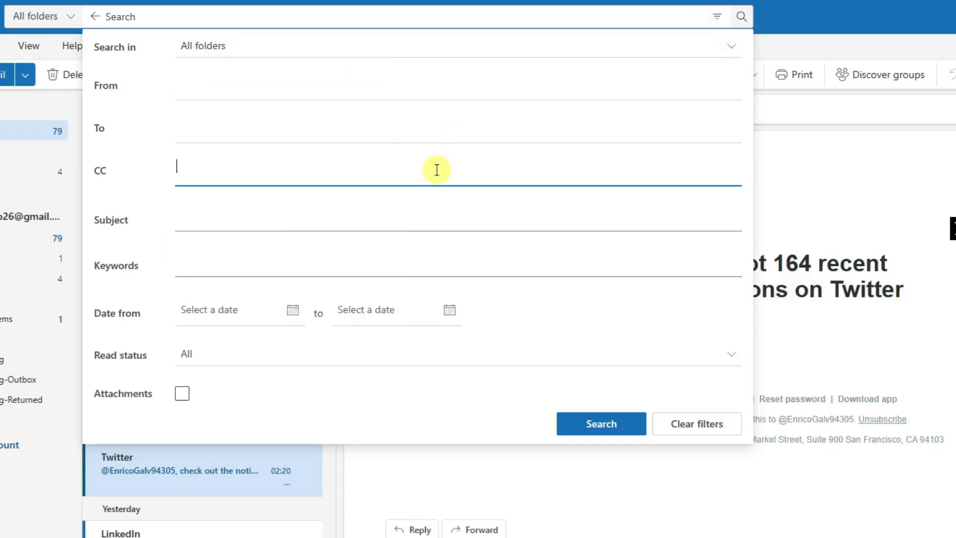
left_click(480, 265)
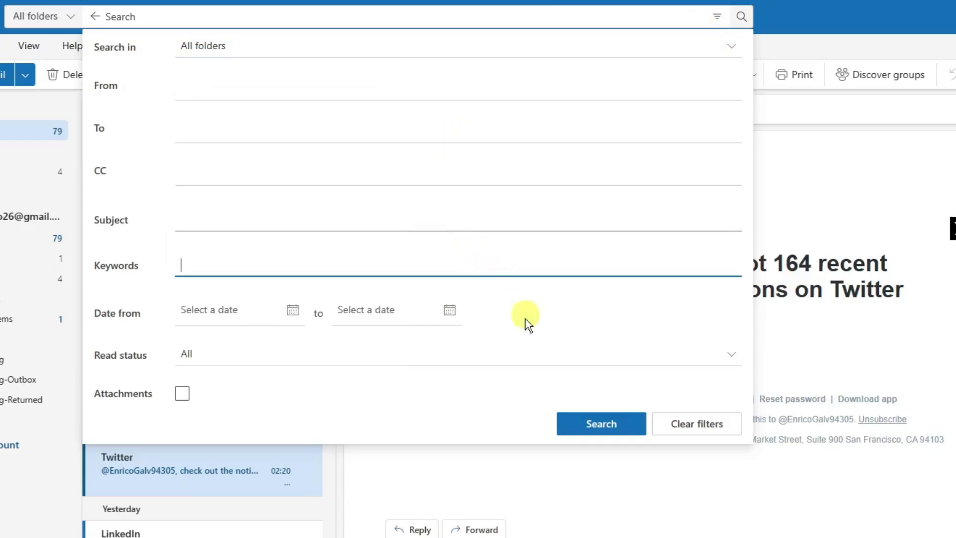
left_click(393, 16)
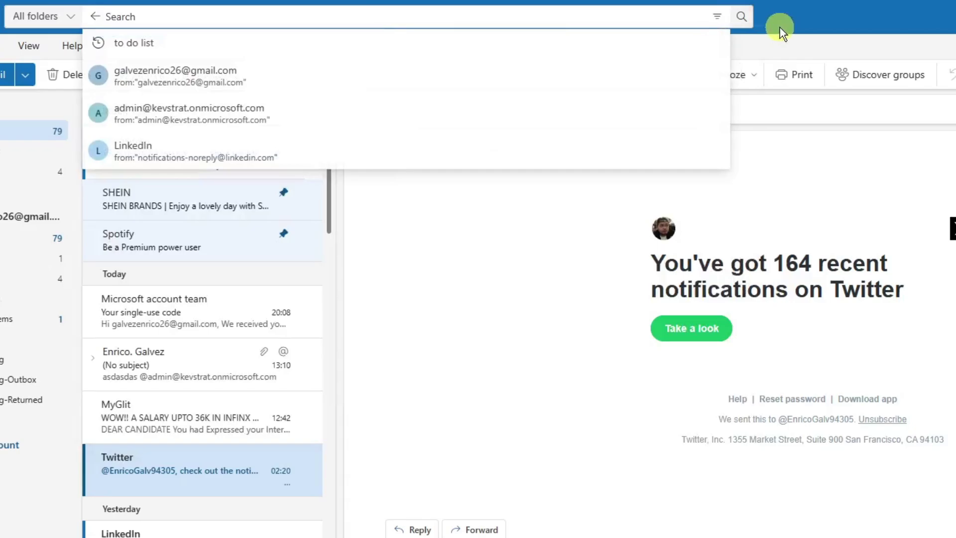
left_click(718, 16)
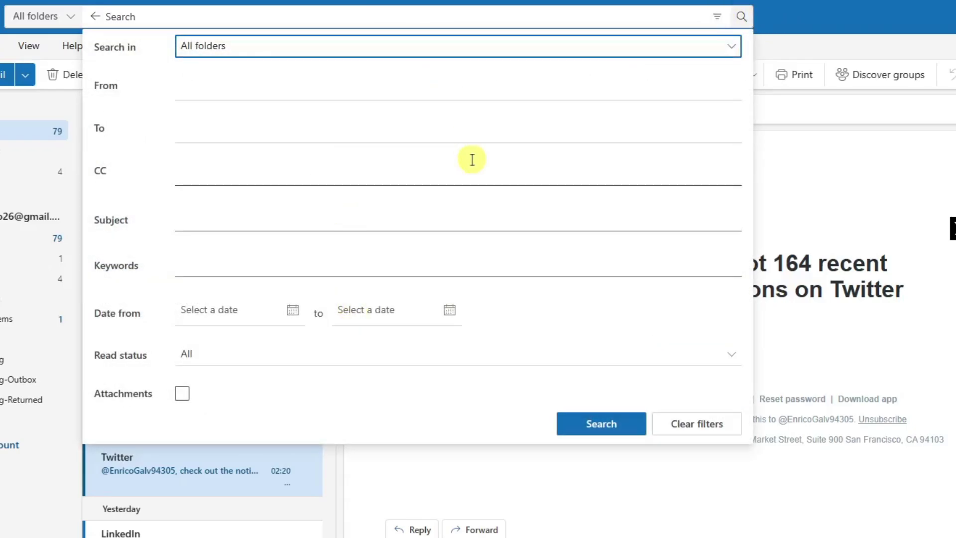
left_click(731, 47)
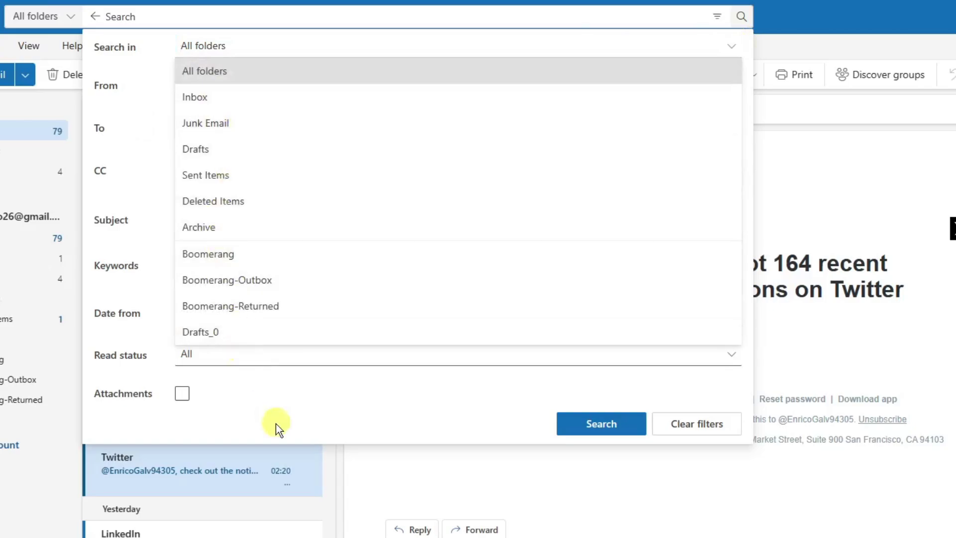
left_click(312, 416)
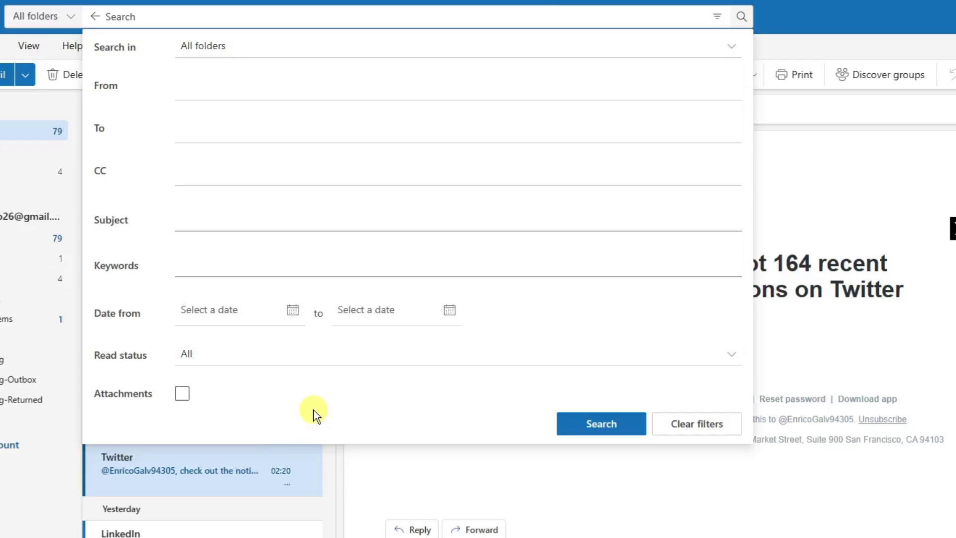
left_click(813, 144)
Open the email accounts settings and the management options of the linked Gmail account.
left_click(852, 14)
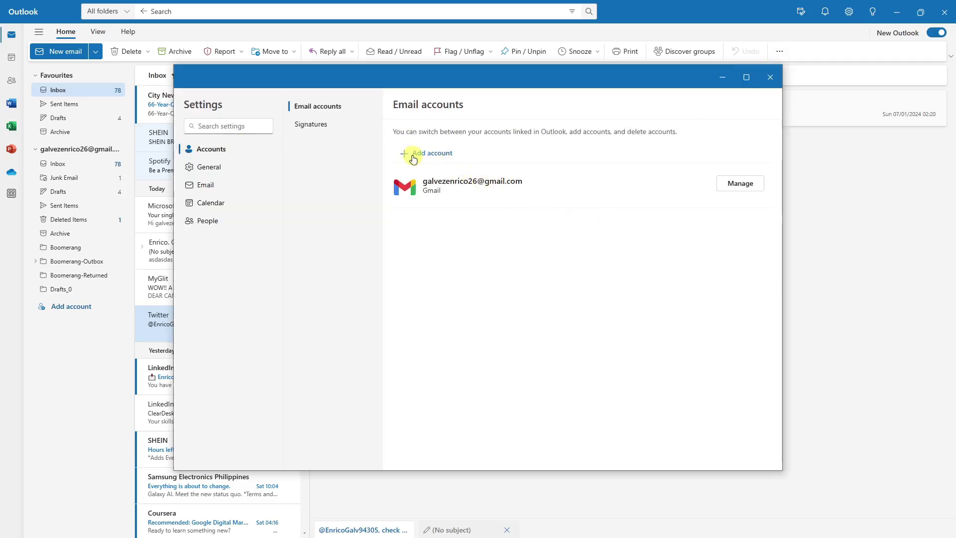
left_click(743, 186)
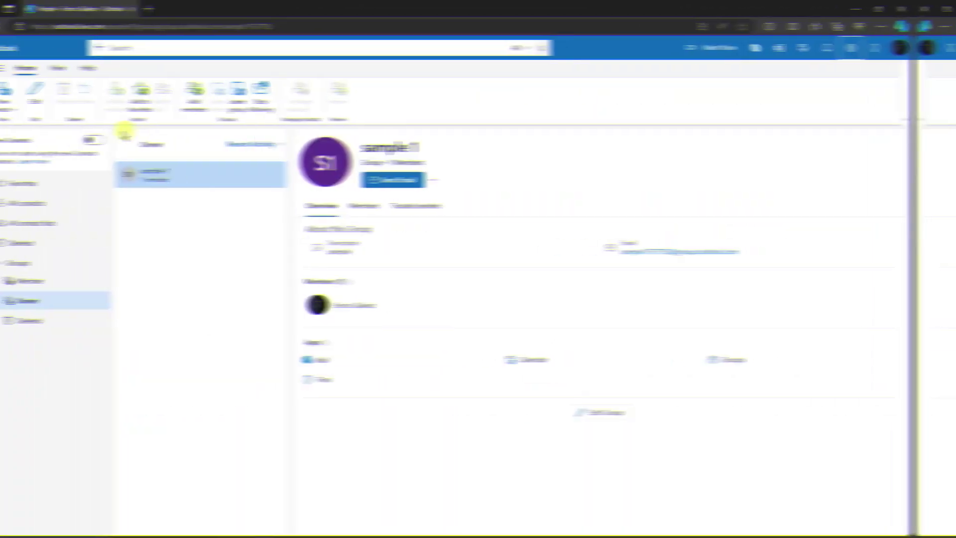
Turn on automatic replies in the mail settings.
left_click(895, 46)
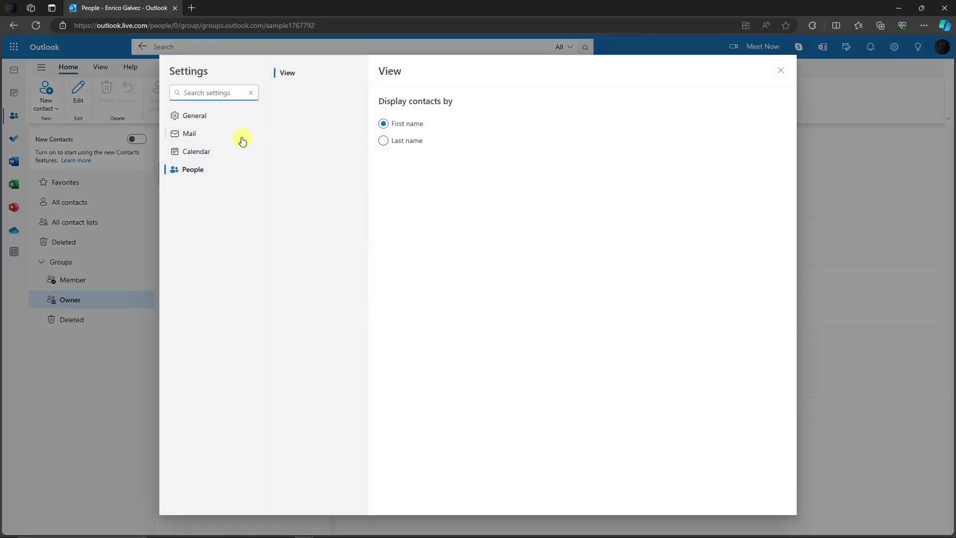
left_click(207, 134)
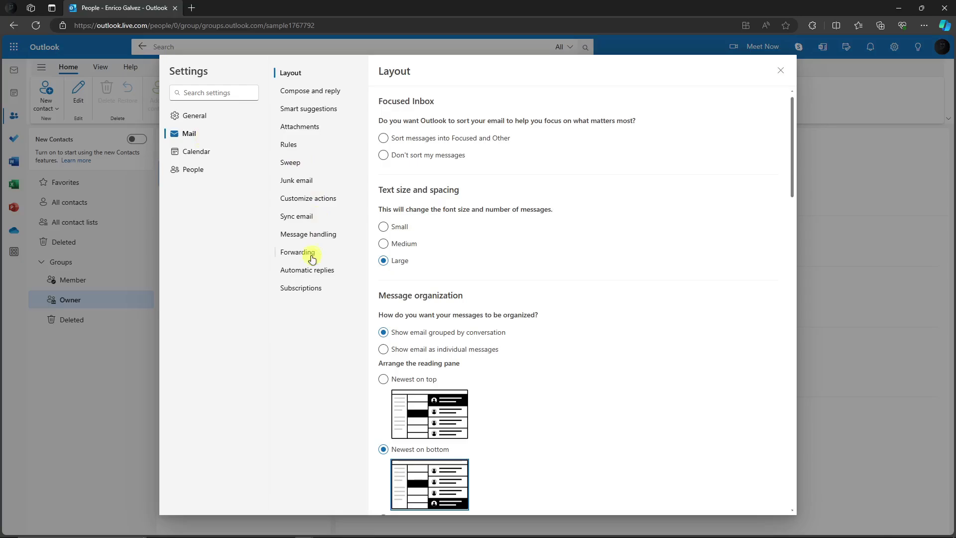
left_click(313, 280)
left_click(395, 129)
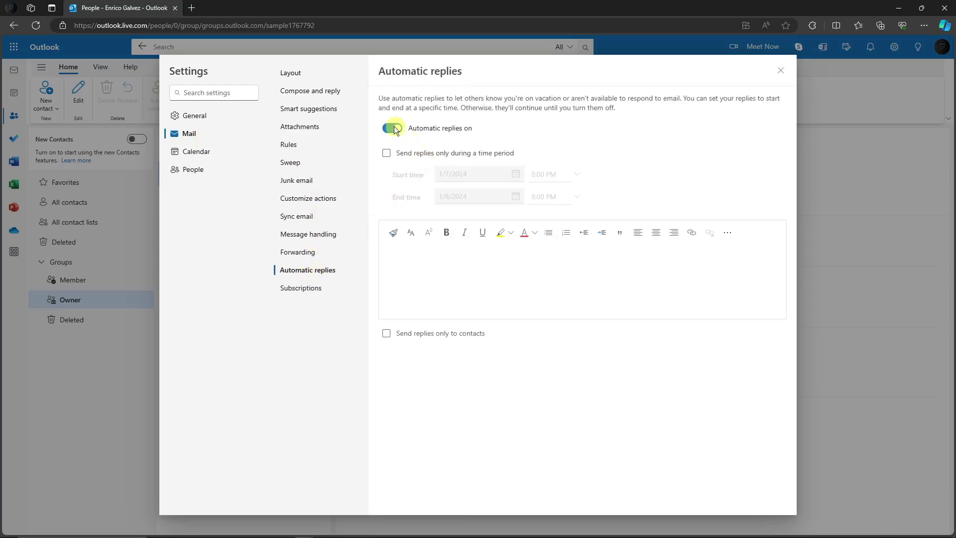
Enter SAMPLE REPLY as the automatic reply message without limiting replies to a time period, and close the settings.
left_click(470, 282)
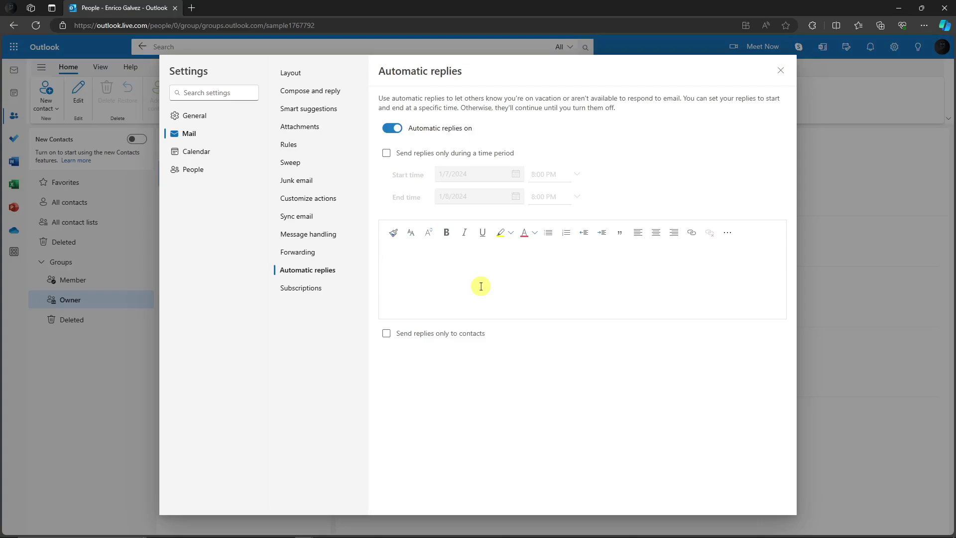
left_click(387, 153)
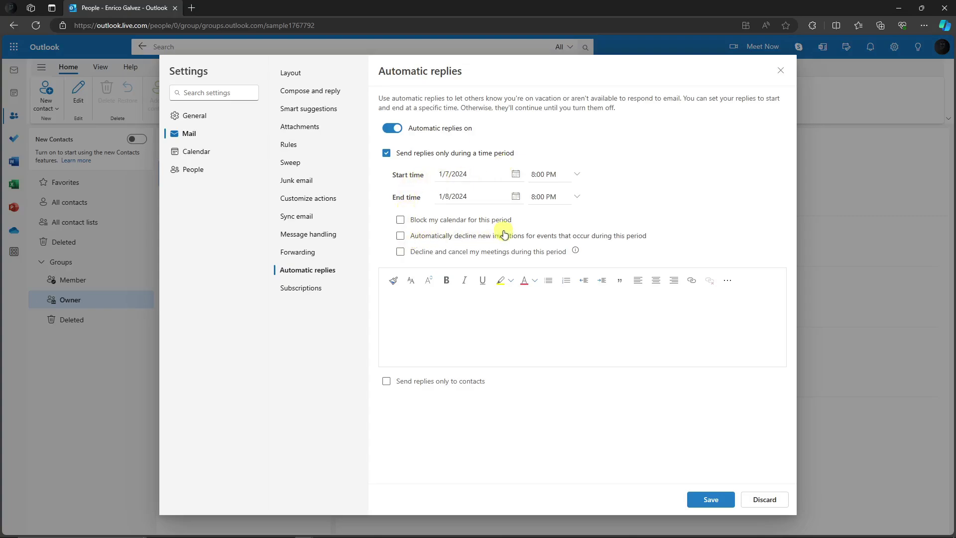
left_click(387, 155)
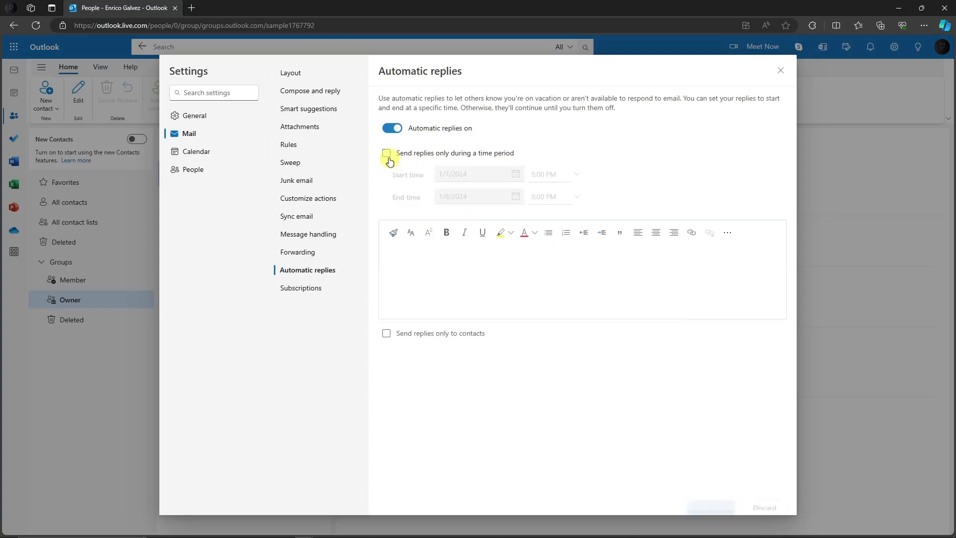
left_click(456, 275)
type("SAMPLE REPLY")
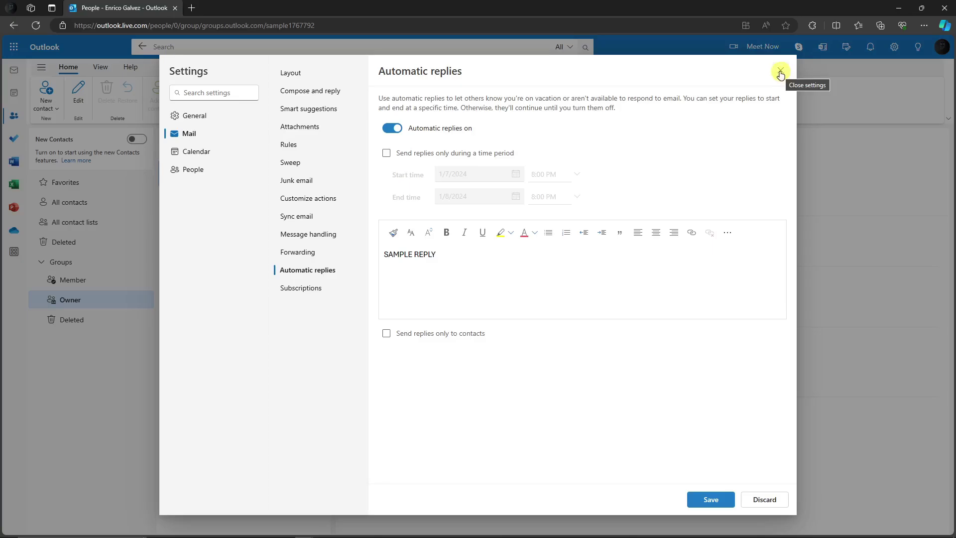
left_click(199, 117)
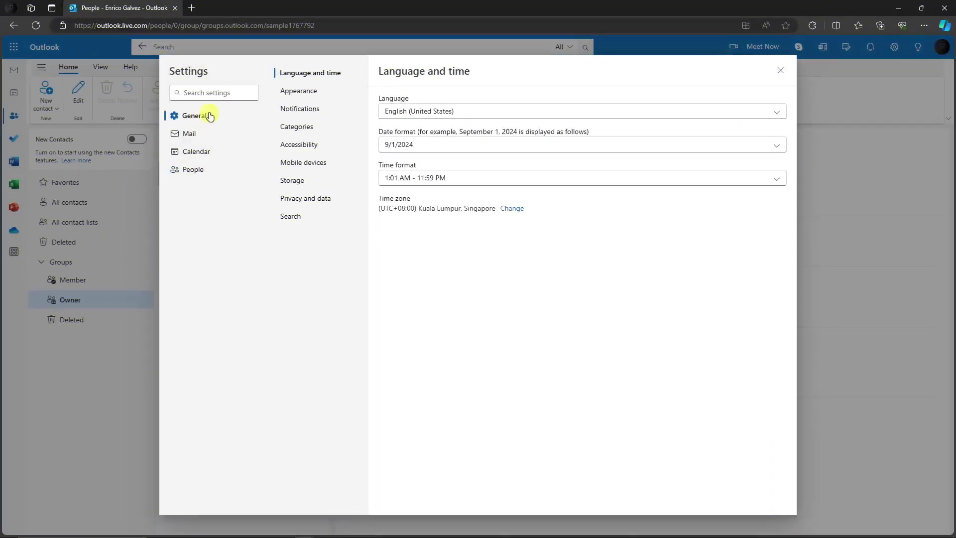
left_click(781, 71)
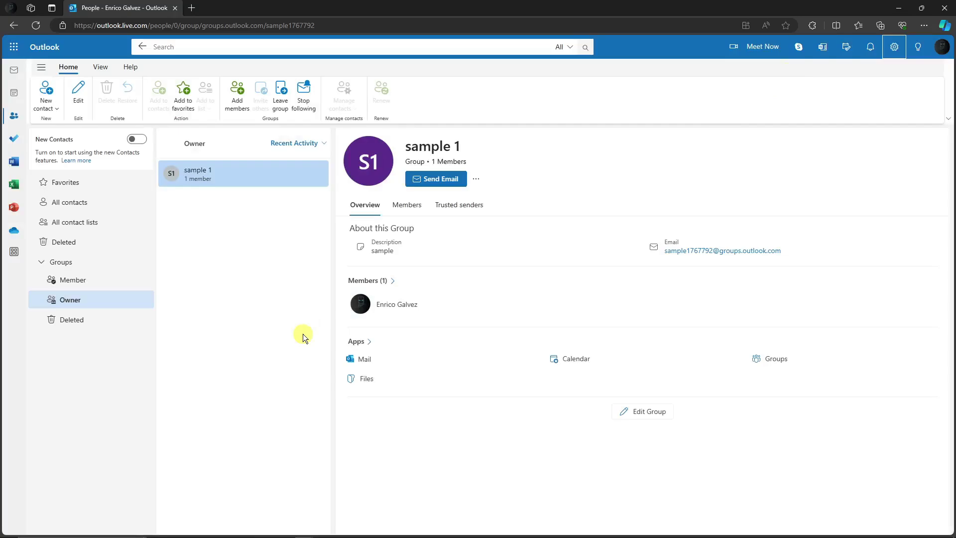
Apply the modern theme with the landscape background image in the general appearance settings, save it and close the settings.
left_click(896, 48)
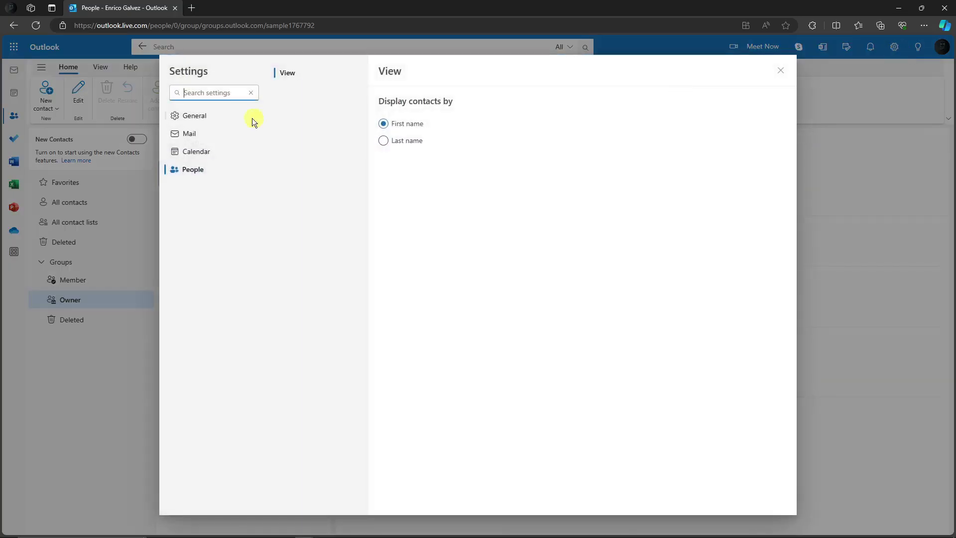
left_click(202, 116)
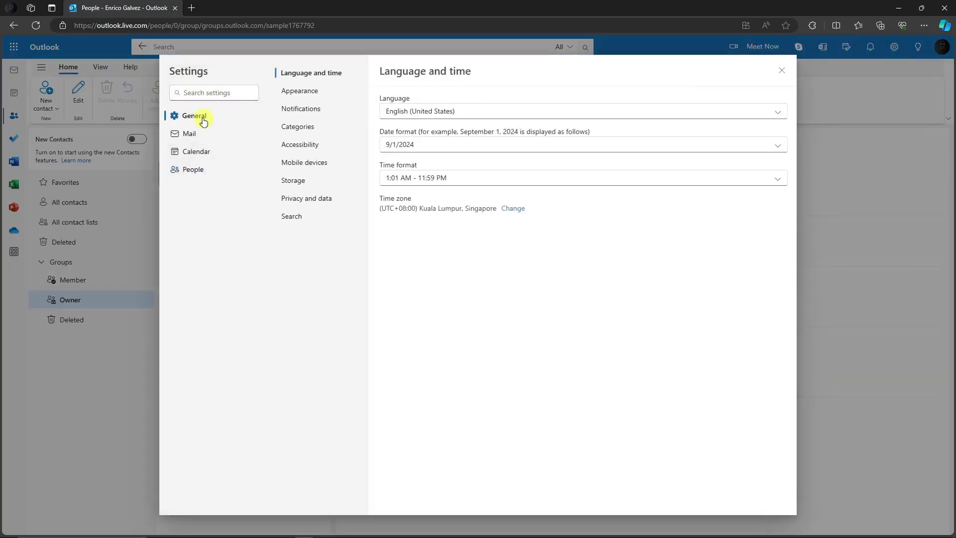
left_click(299, 91)
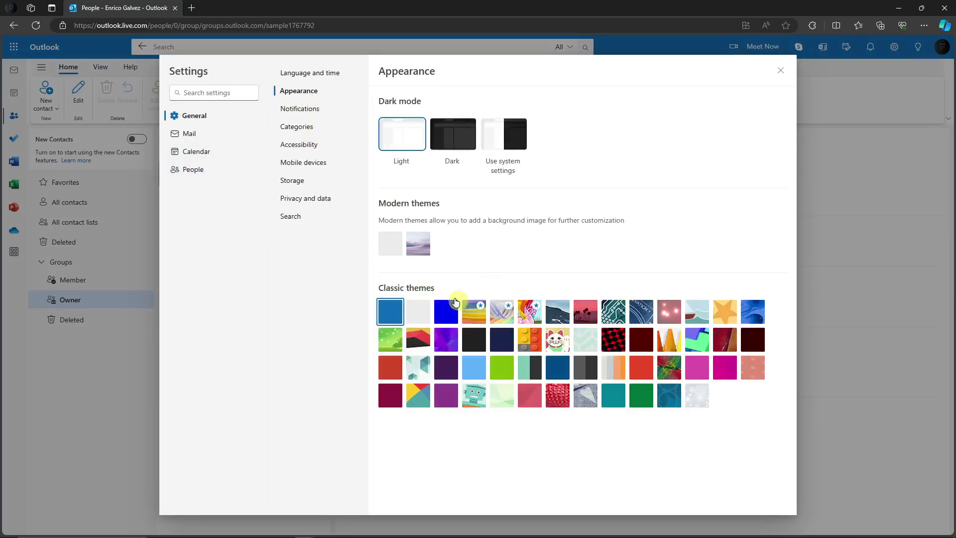
left_click(425, 245)
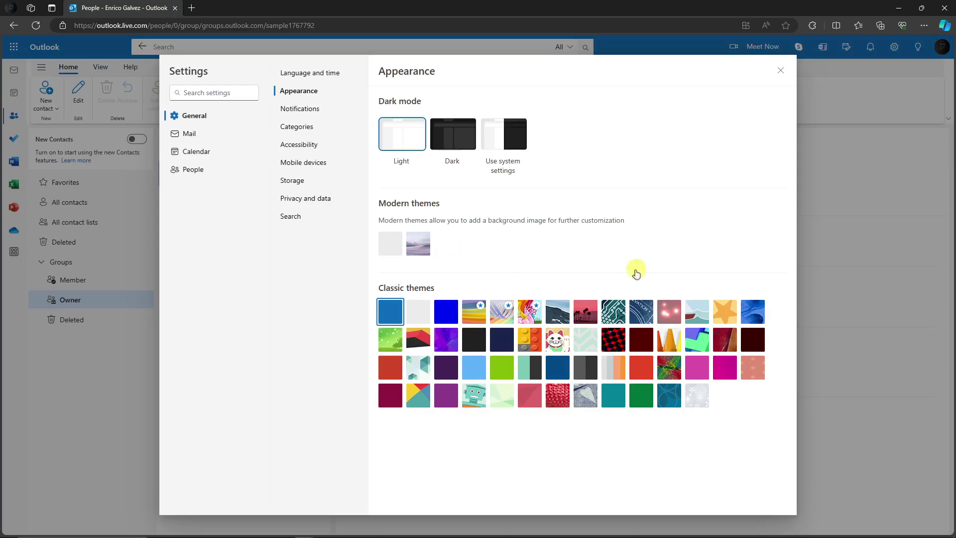
left_click(710, 501)
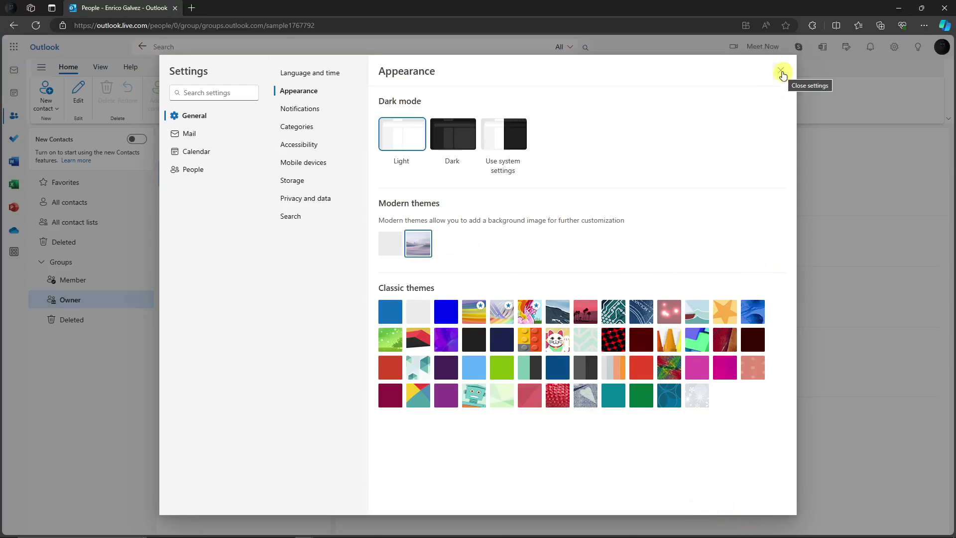
left_click(781, 71)
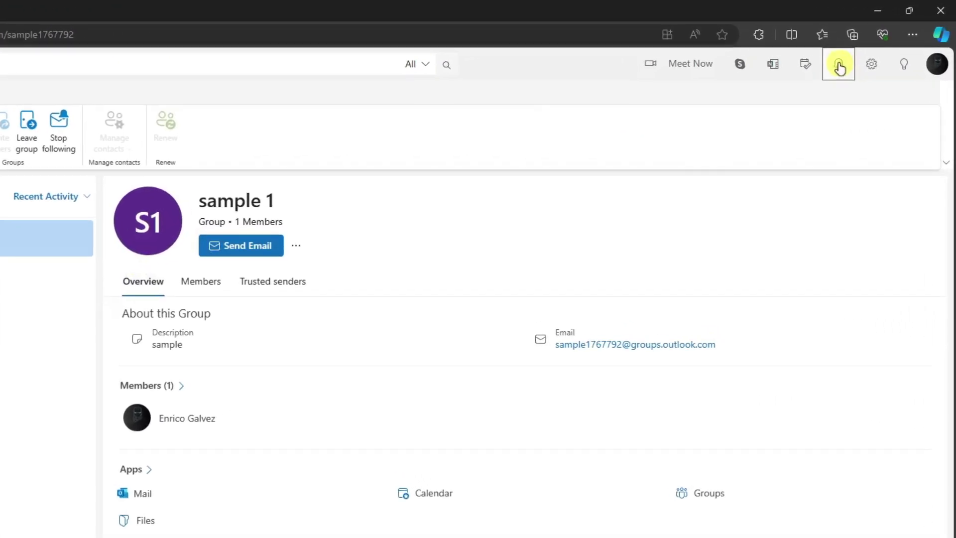
Check the notifications pane and open the notification options in the general settings.
left_click(840, 68)
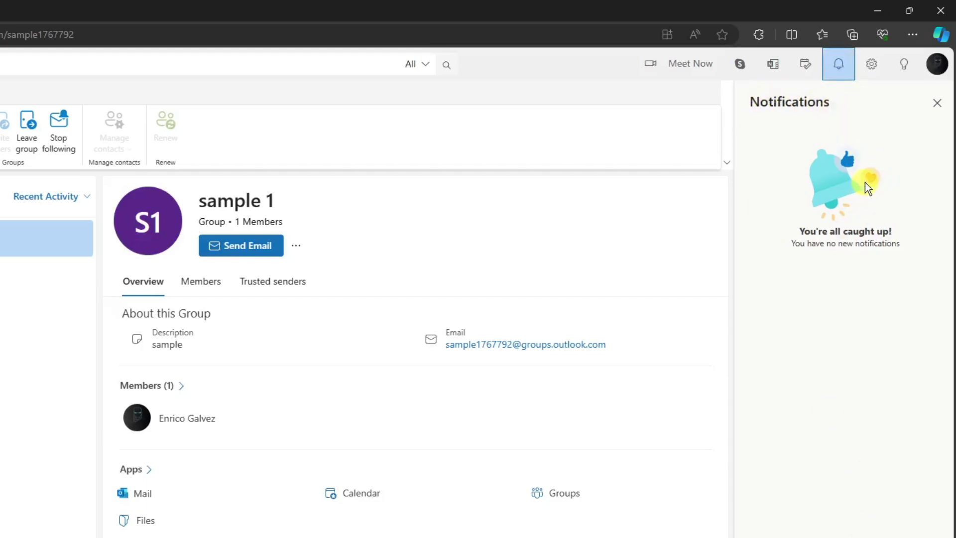
left_click(871, 65)
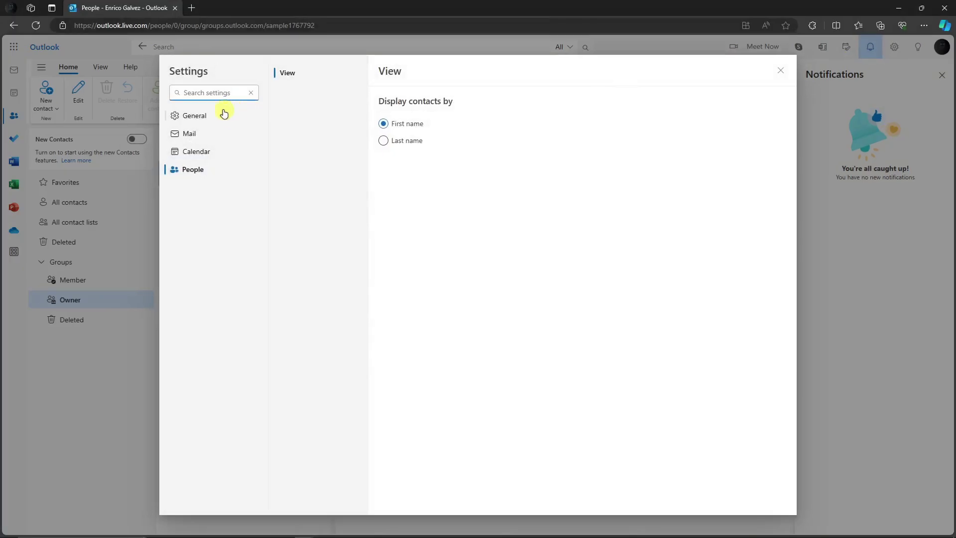
left_click(204, 117)
left_click(303, 109)
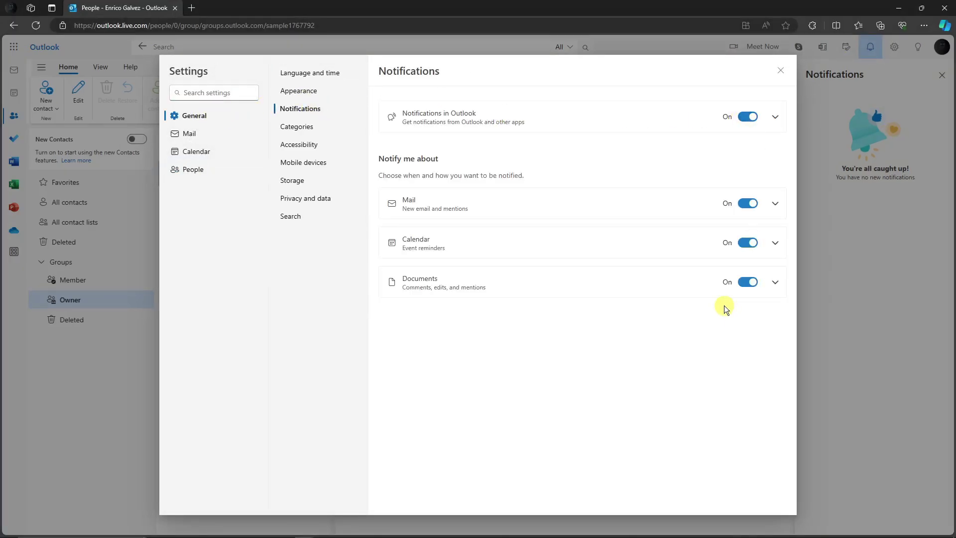
Examine the detailed options for Notifications in Outlook and for Mail, collapse both sections, and close the settings without changing anything.
left_click(776, 118)
left_click(775, 118)
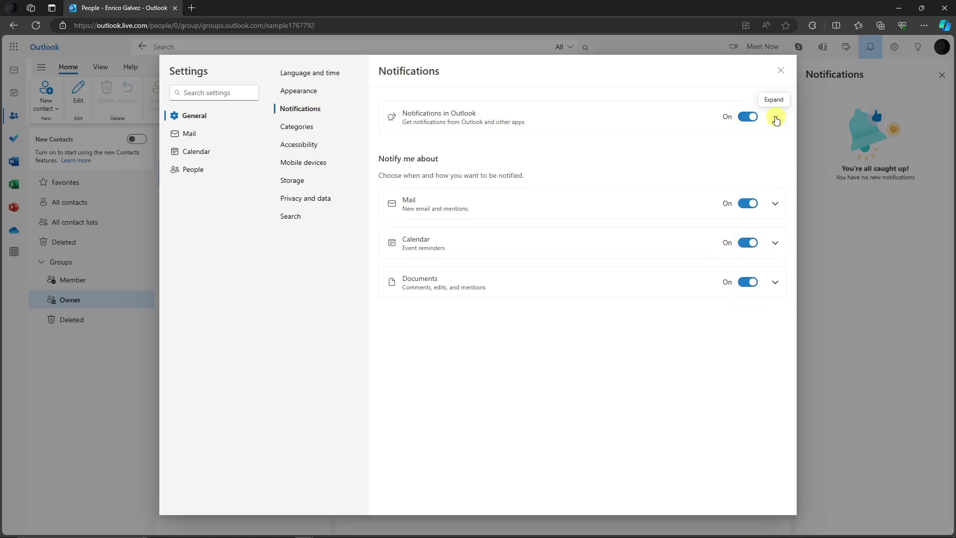
left_click(776, 118)
left_click(776, 219)
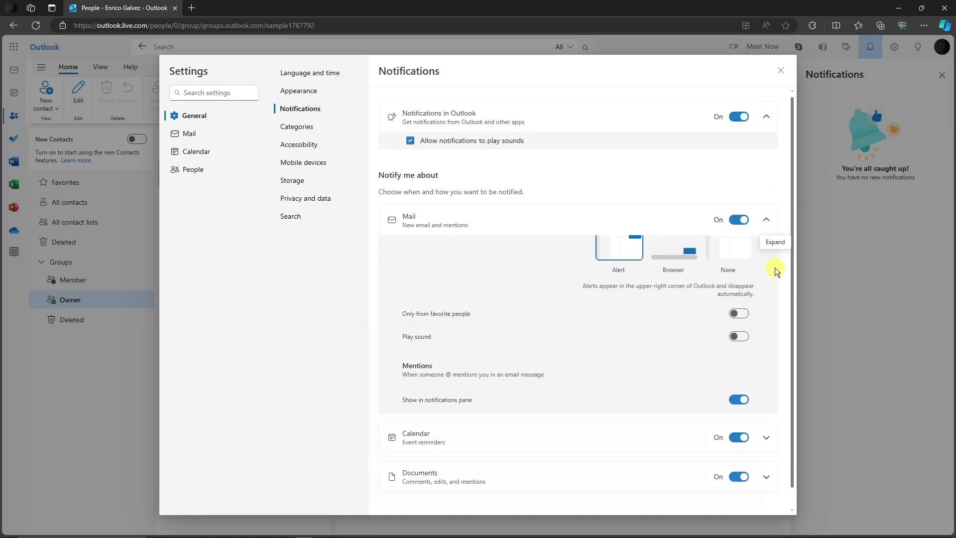
left_click(767, 220)
left_click(776, 118)
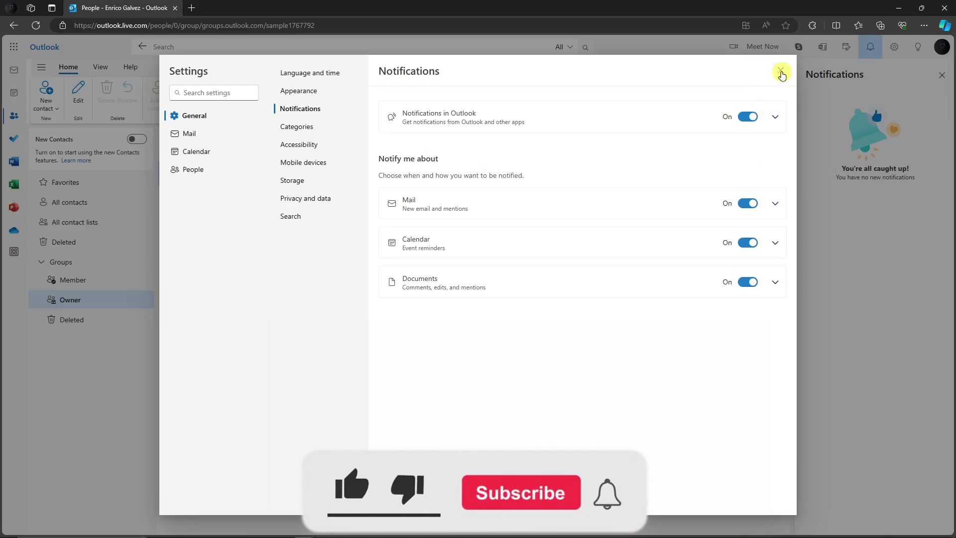
left_click(781, 71)
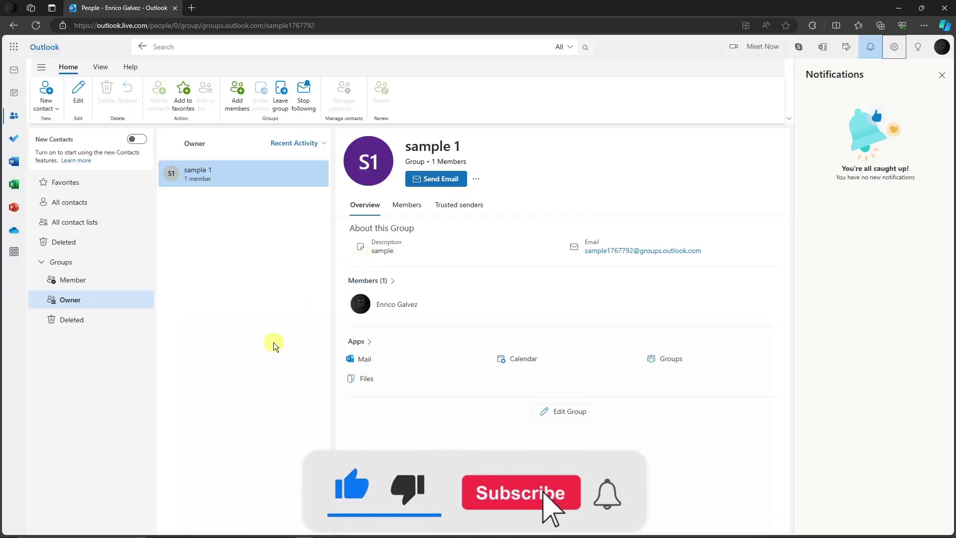